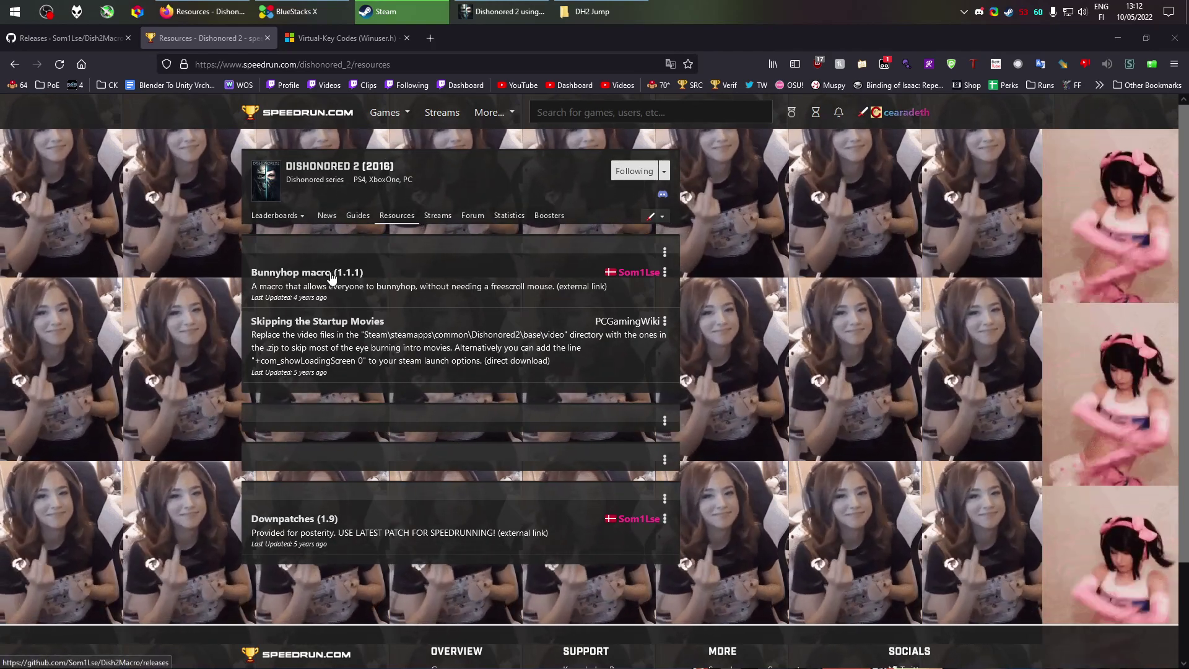
# - Try to download Dish2Macro.zip from the 2.0.0 release page on GitHub
pyautogui.hotkey('ctrl', 'w')
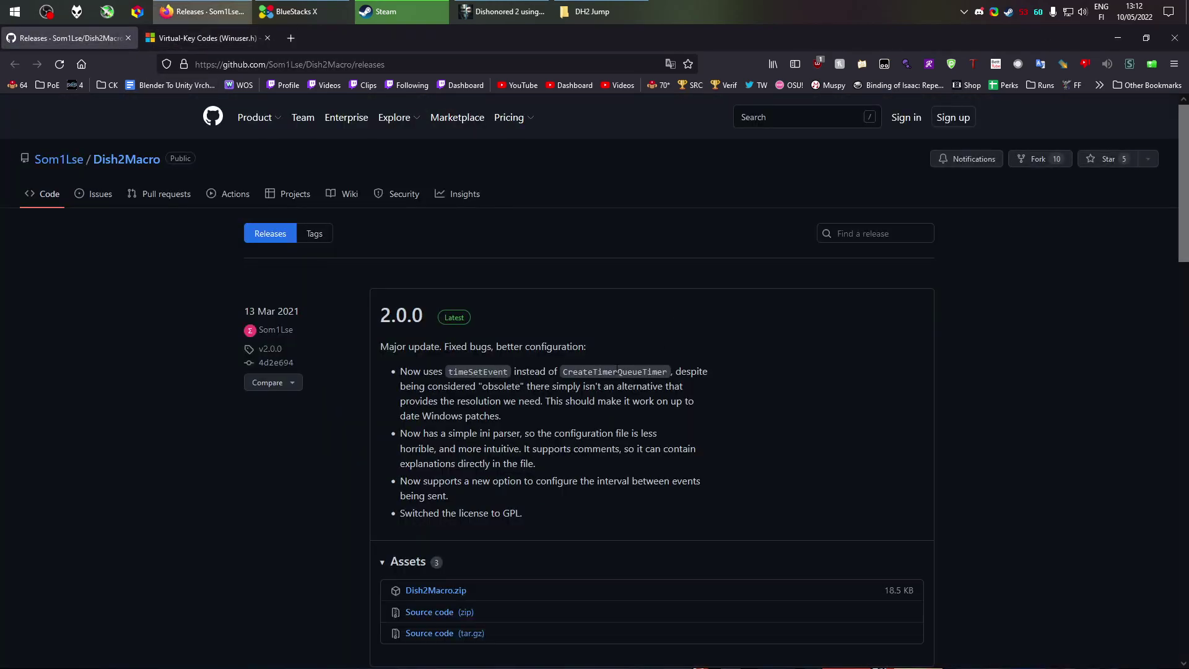
pyautogui.scroll(-1, 742, 258)
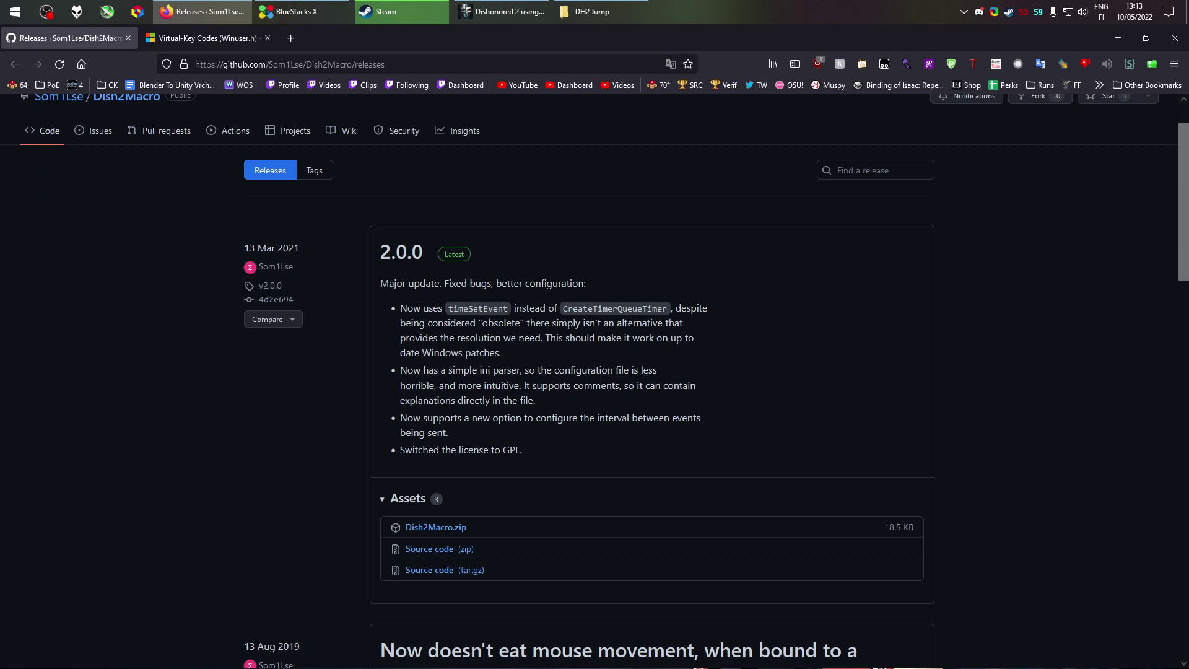
pyautogui.click(453, 532)
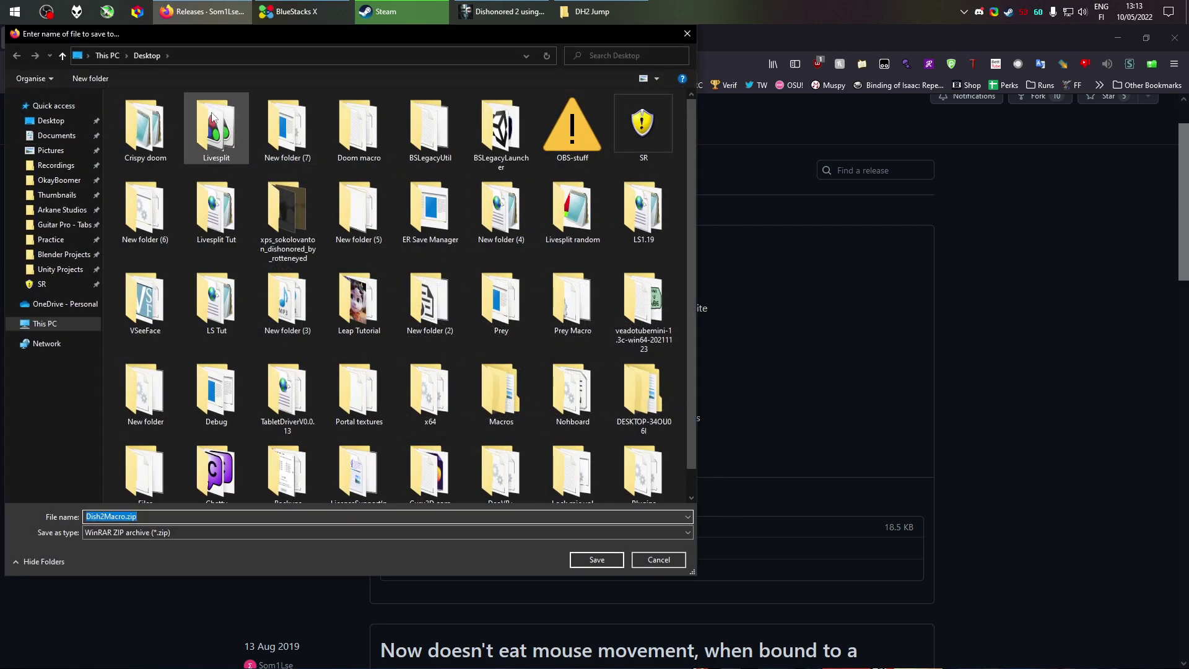
pyautogui.click(657, 559)
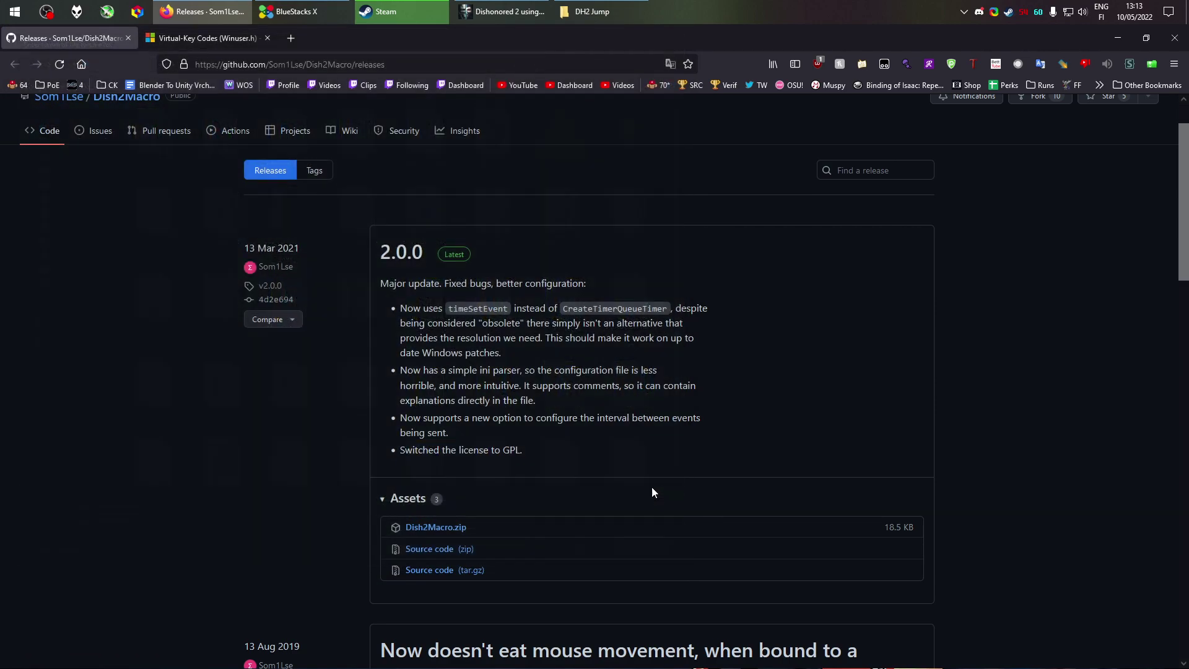
# - Run Dish2Macro.exe from the DH2 Jump folder and close its console window
pyautogui.click(607, 20)
pyautogui.moveTo(614, 133); pyautogui.dragTo(442, 118)
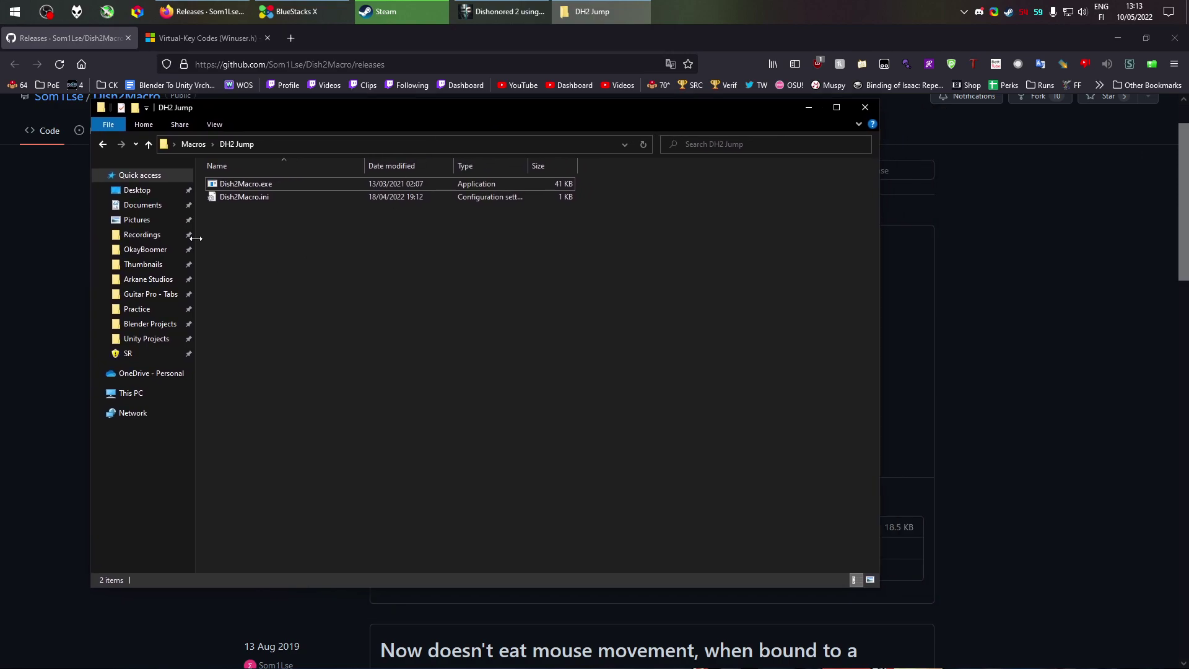
pyautogui.doubleClick(280, 184)
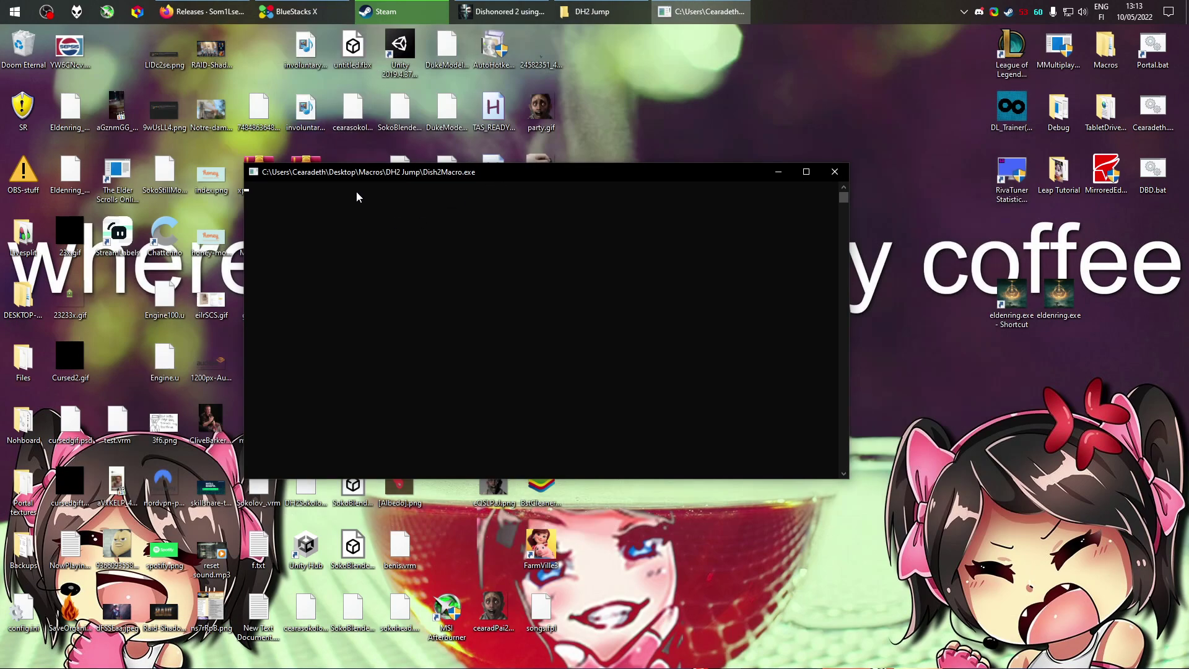
pyautogui.click(204, 11)
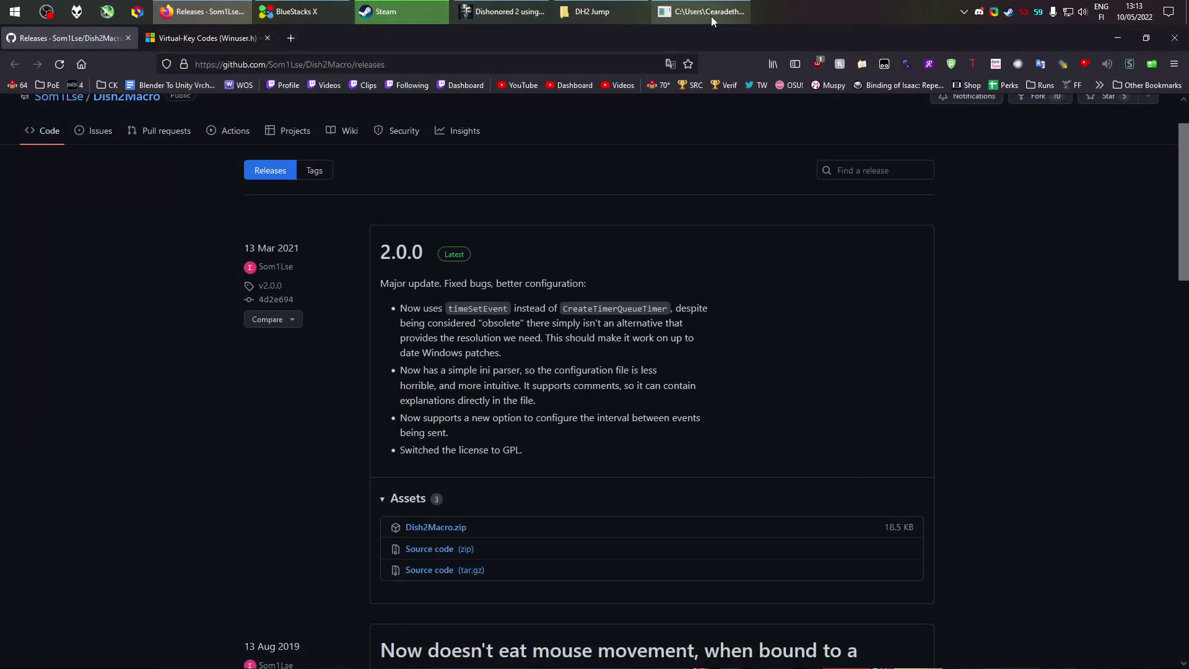
pyautogui.click(706, 11)
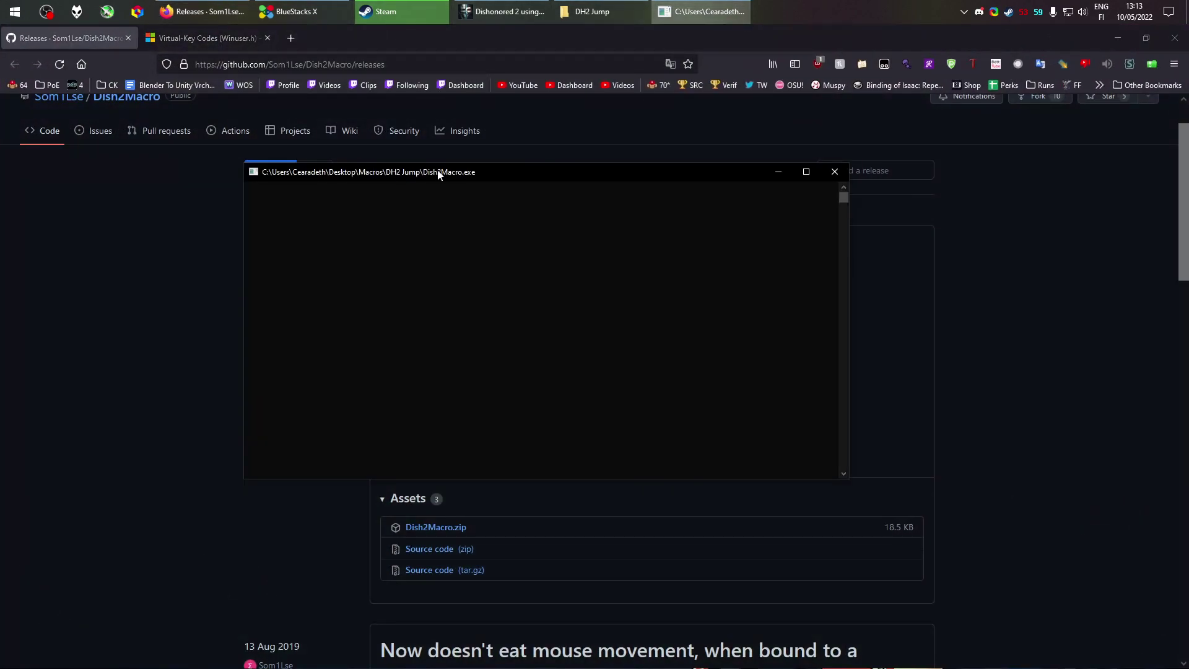
pyautogui.click(834, 171)
# - Open Dish2Macro.ini from the DH2 Jump folder in Notepad and read the explanatory comments under [general]
pyautogui.click(622, 15)
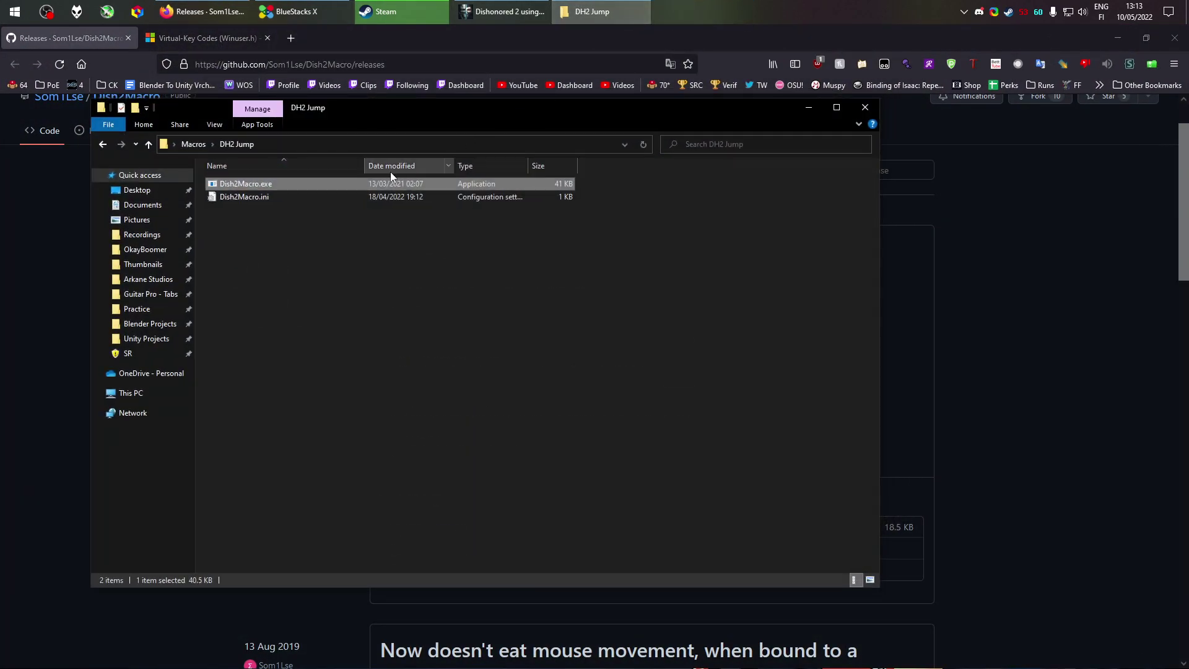
pyautogui.doubleClick(281, 197)
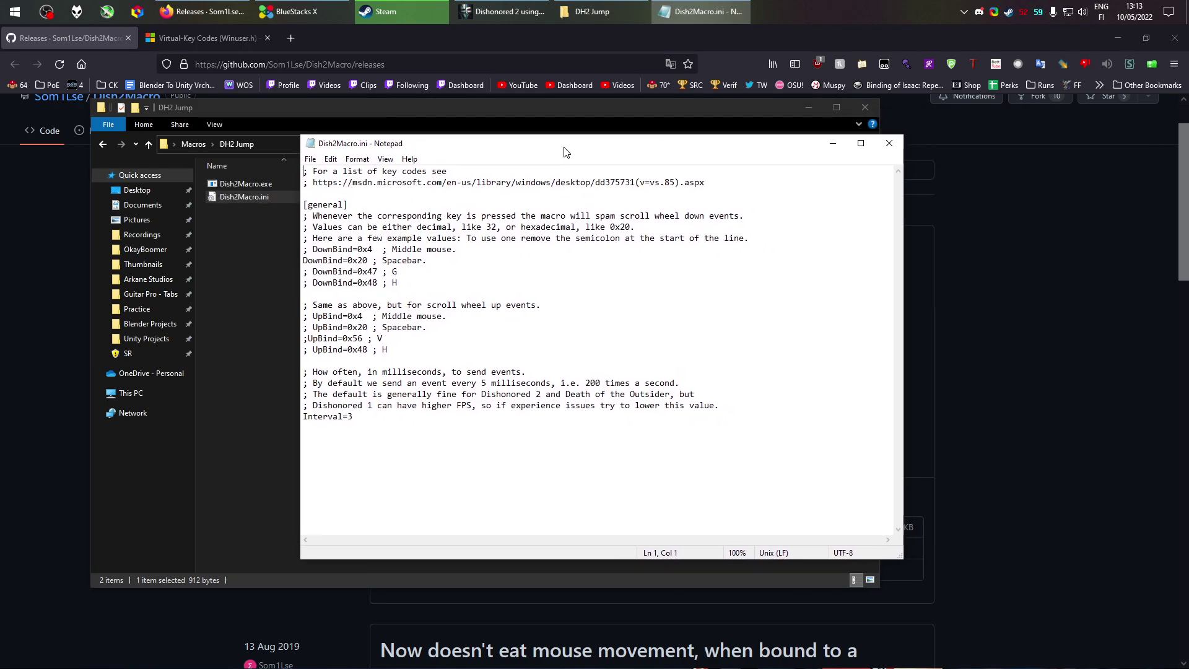
pyautogui.moveTo(564, 151); pyautogui.dragTo(556, 155)
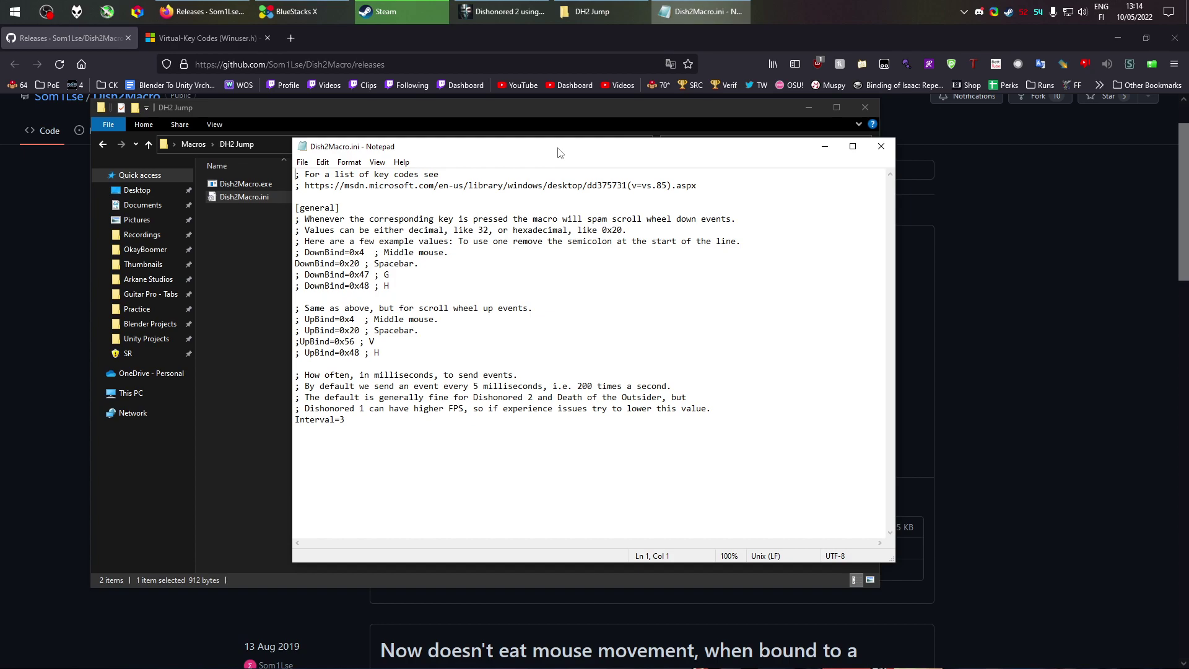
pyautogui.moveTo(296, 207); pyautogui.dragTo(494, 218)
pyautogui.moveTo(741, 241); pyautogui.dragTo(631, 221)
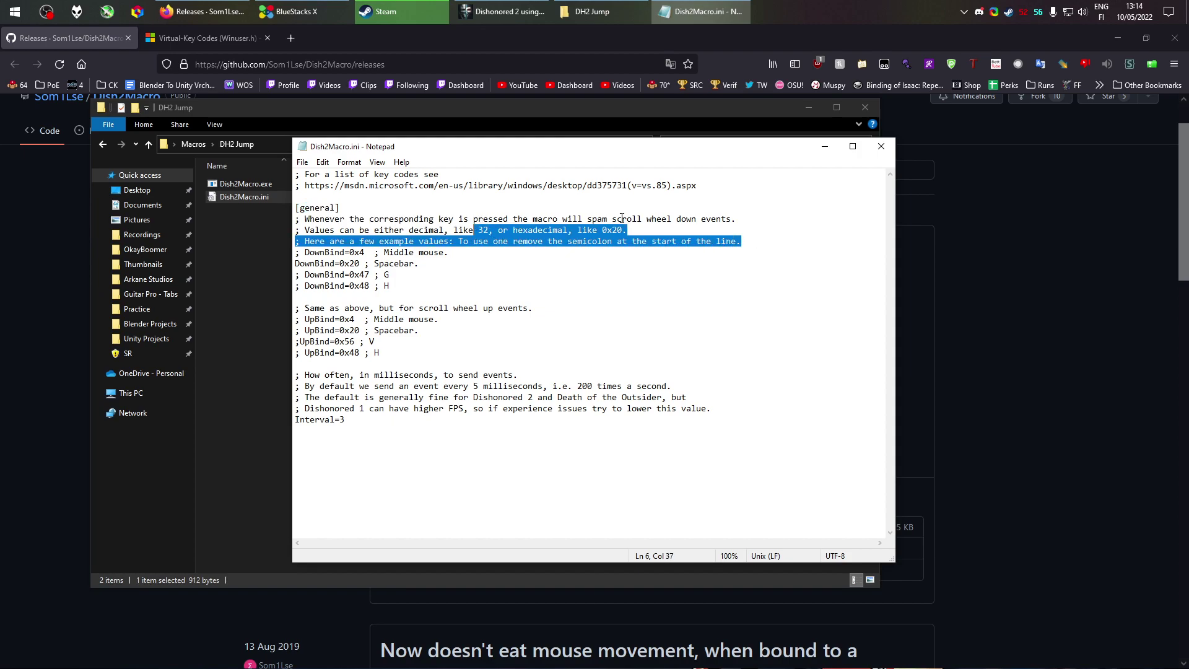
# - Point out the key code reference link in Dish2Macro.ini and browse the key list on Microsoft's Virtual-Key Codes page
pyautogui.moveTo(696, 185); pyautogui.dragTo(305, 185)
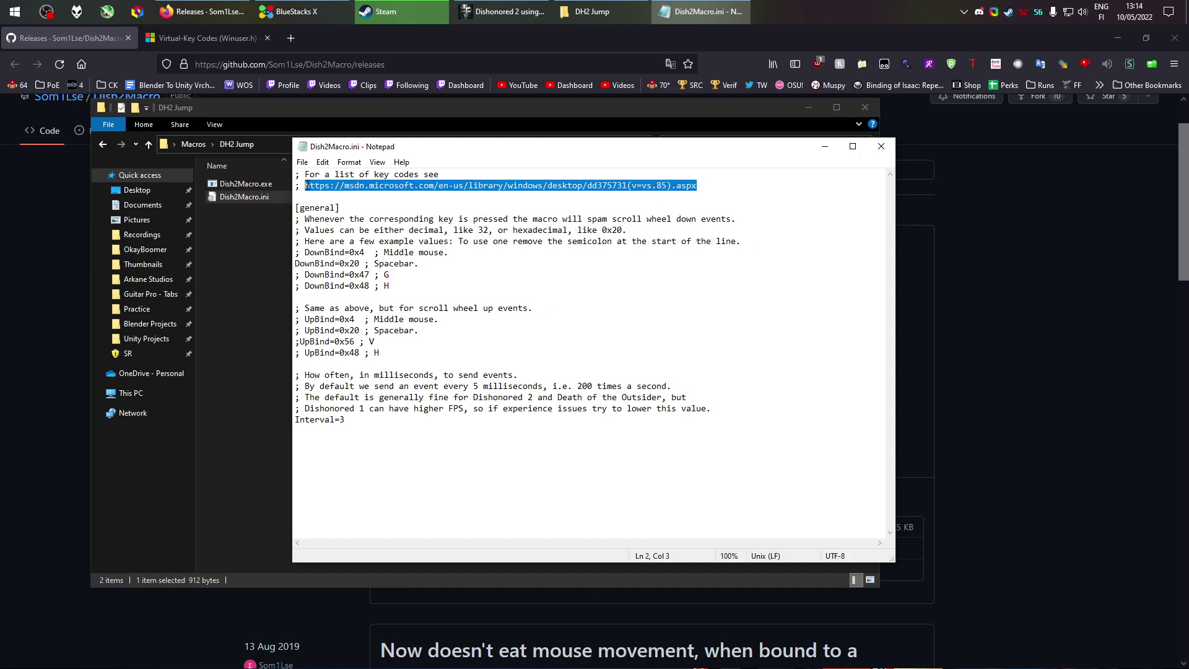
pyautogui.click(217, 36)
pyautogui.scroll(-1, 608, 321)
pyautogui.scroll(8, 608, 321)
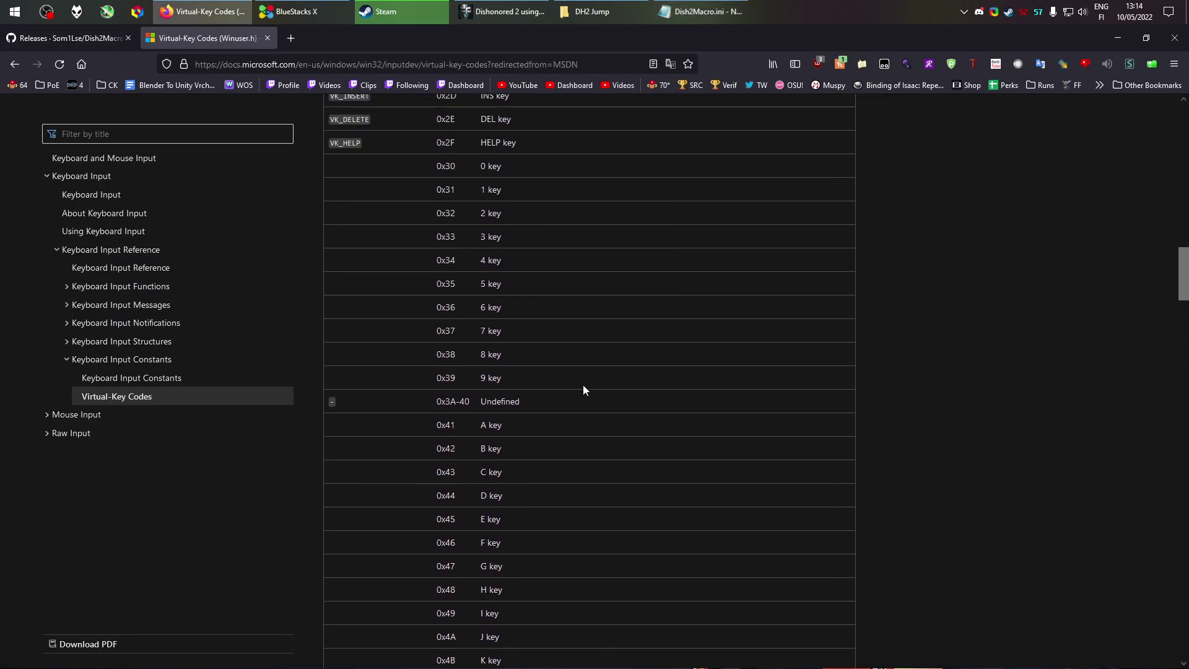
# - In Dish2Macro.ini, comment out the DownBind=0x20 Spacebar line with a leading semicolon and save the file
pyautogui.click(703, 12)
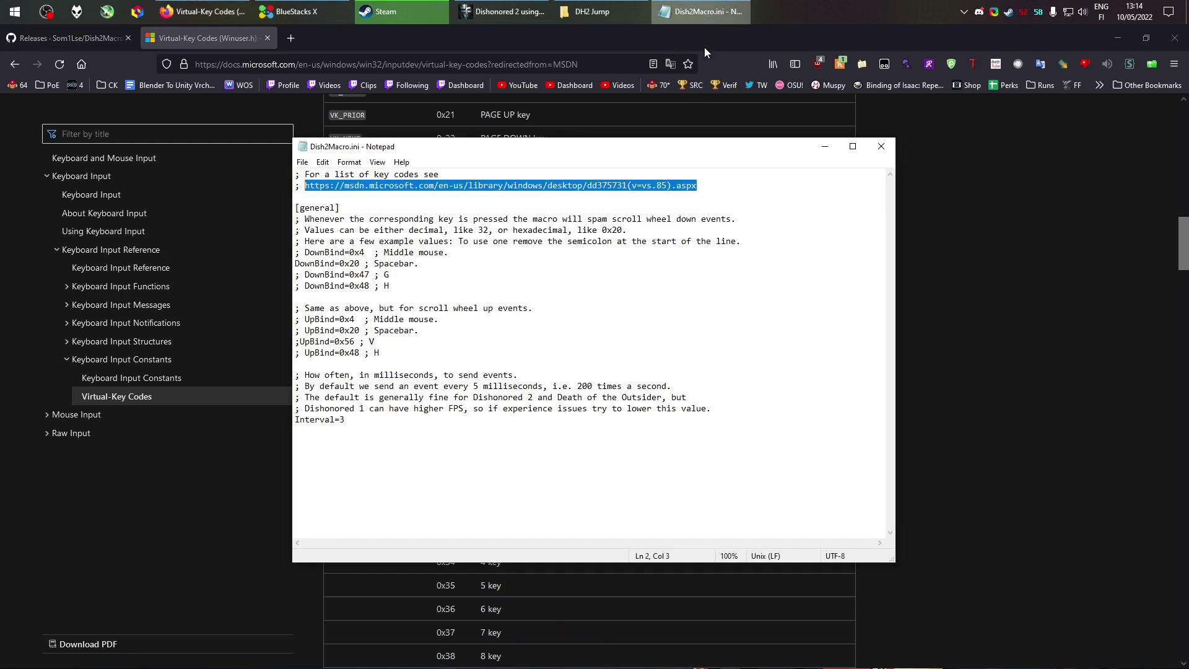
pyautogui.click(382, 285)
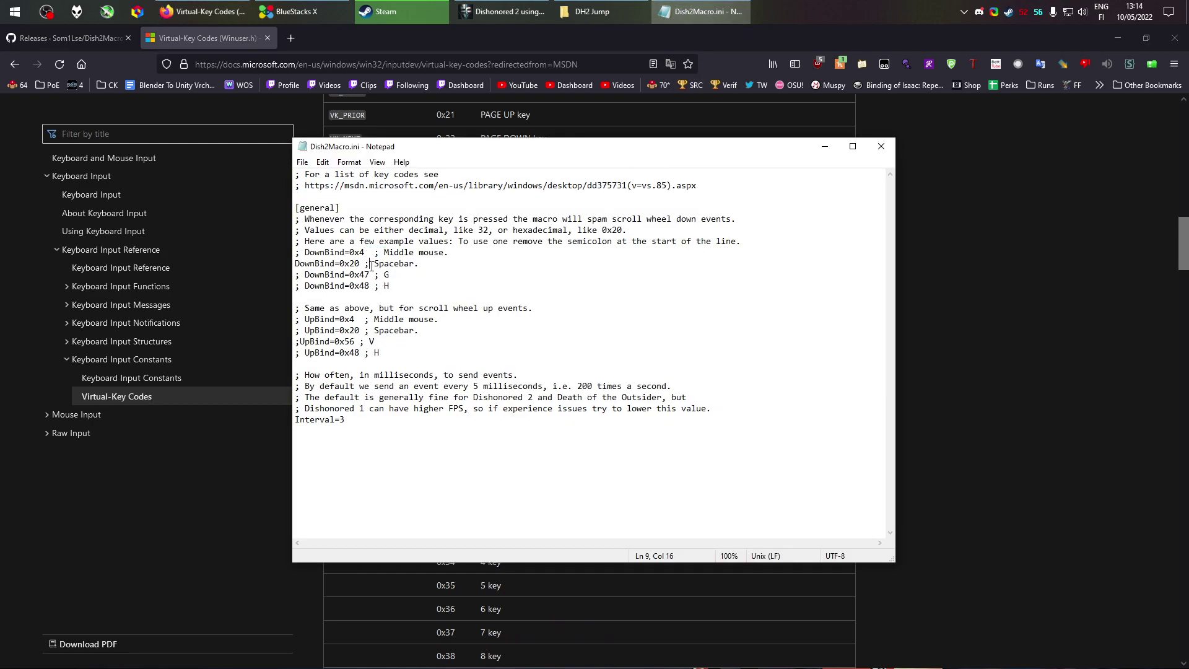
pyautogui.click(457, 274)
pyautogui.press('Down')
pyautogui.press('Down')
pyautogui.moveTo(443, 279); pyautogui.dragTo(422, 252)
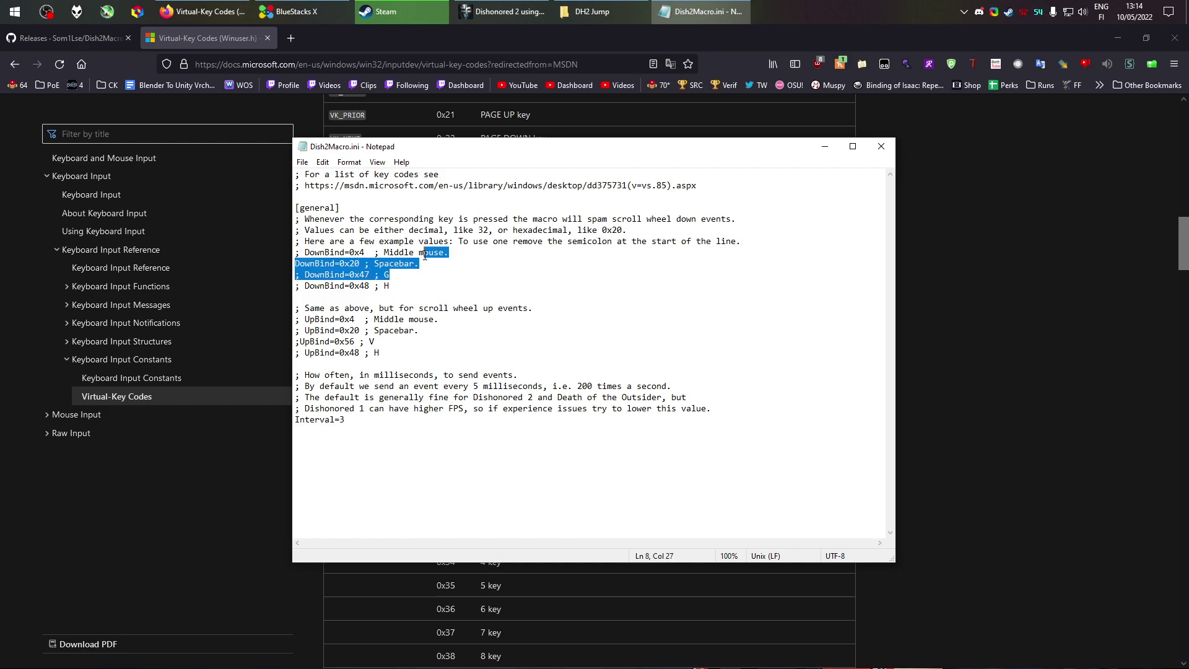
pyautogui.click(423, 264)
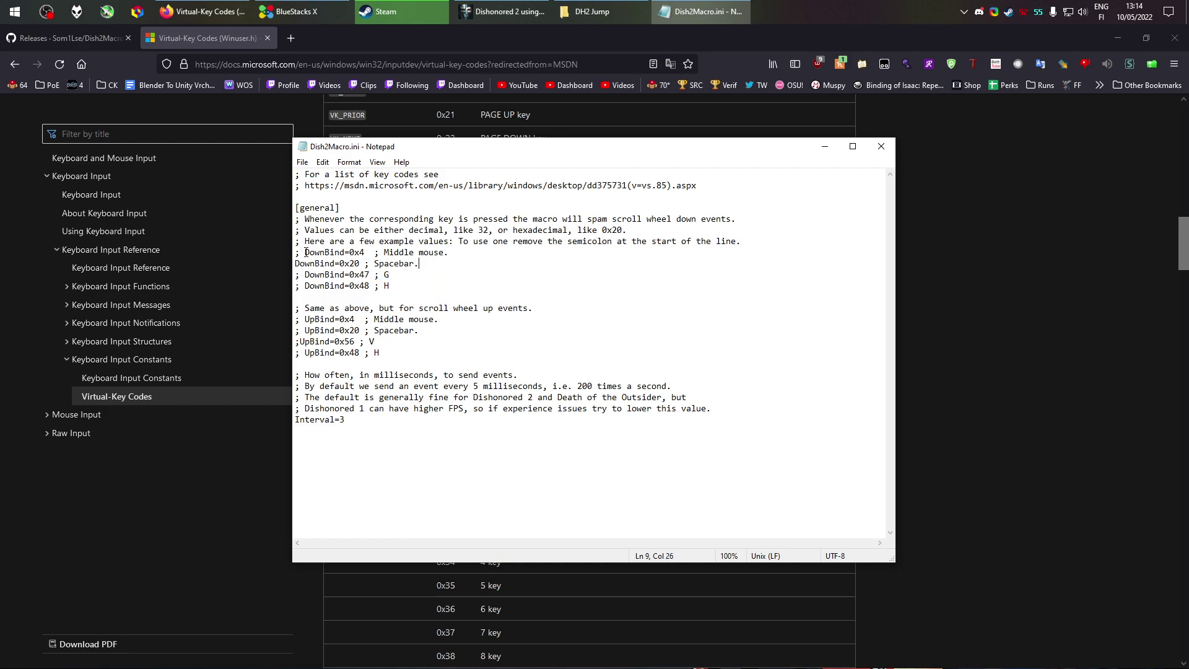
pyautogui.moveTo(301, 241); pyautogui.dragTo(295, 242)
pyautogui.click(300, 252)
pyautogui.click(295, 263)
pyautogui.write(';')
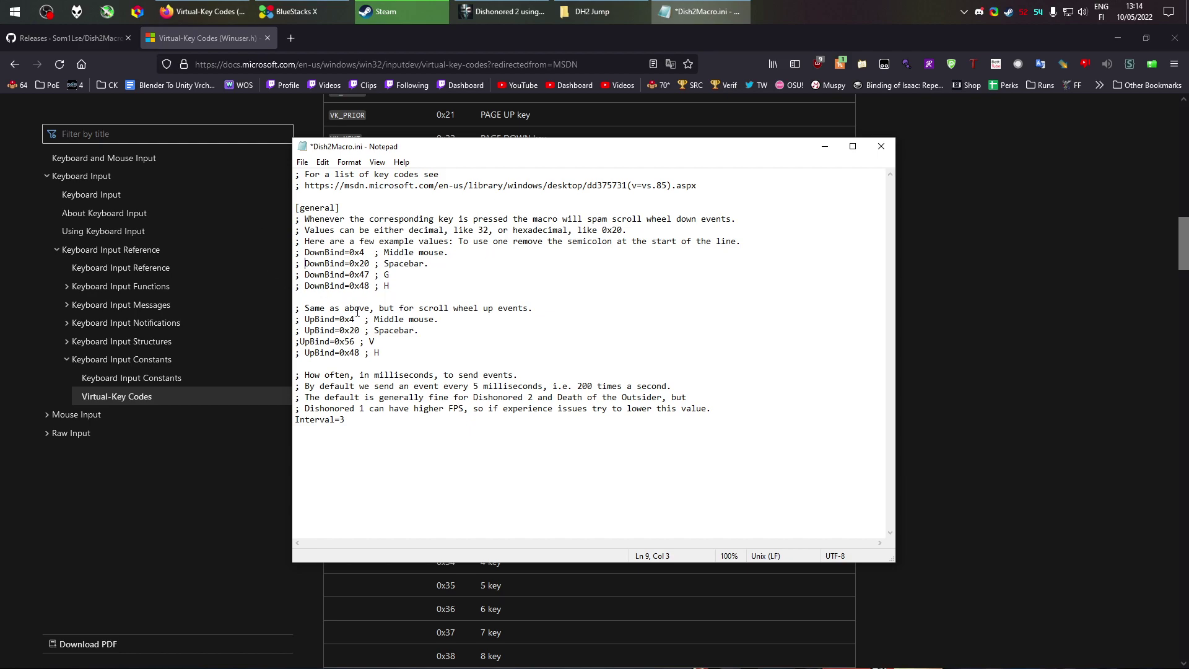
pyautogui.hotkey('ctrl', 's')
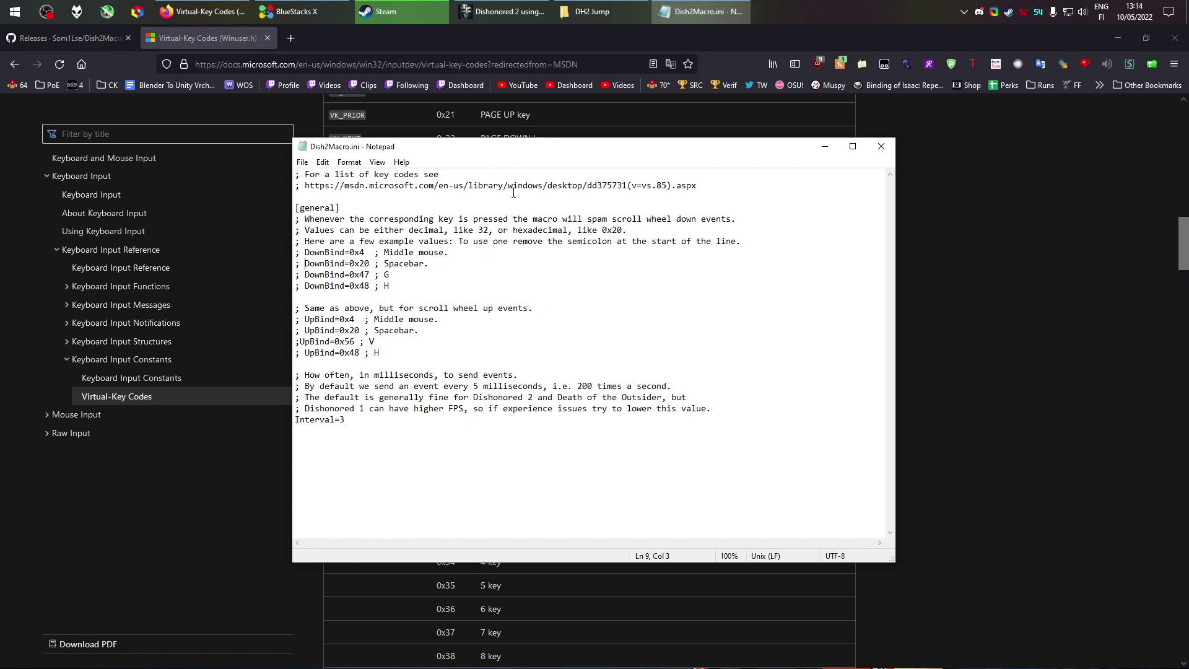
# - Run Dish2Macro.exe from the DH2 Jump folder to check how it behaves with the Spacebar bind commented out
pyautogui.click(592, 19)
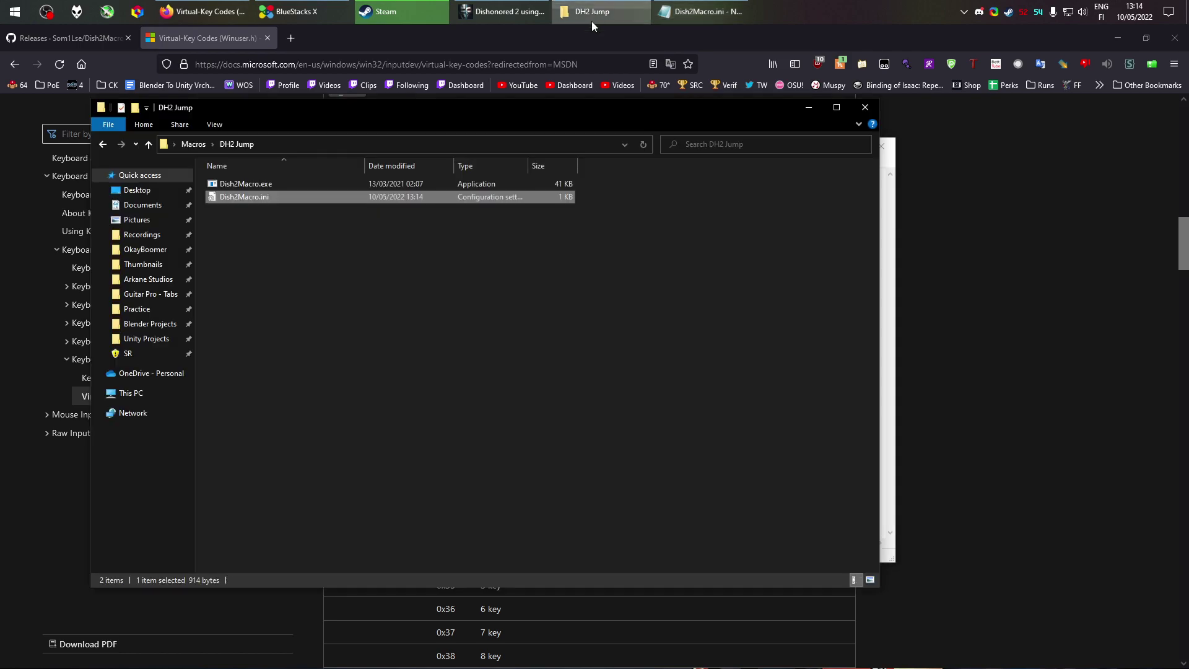
pyautogui.click(357, 187)
pyautogui.doubleClick(358, 187)
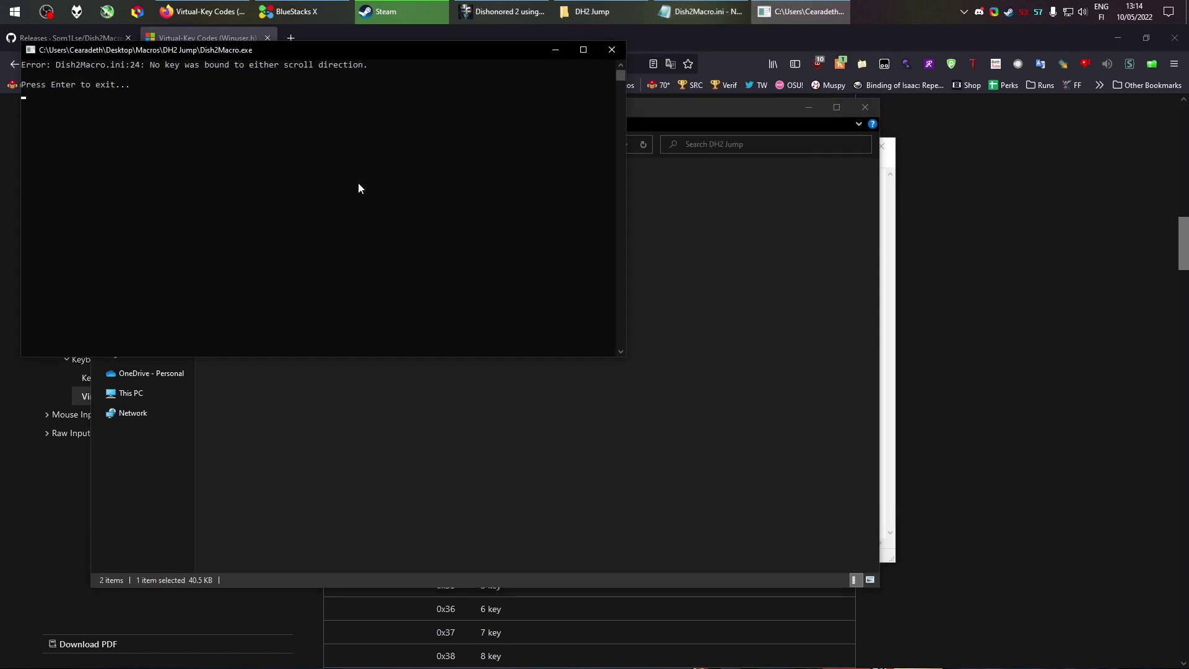
pyautogui.moveTo(376, 49); pyautogui.dragTo(587, 154)
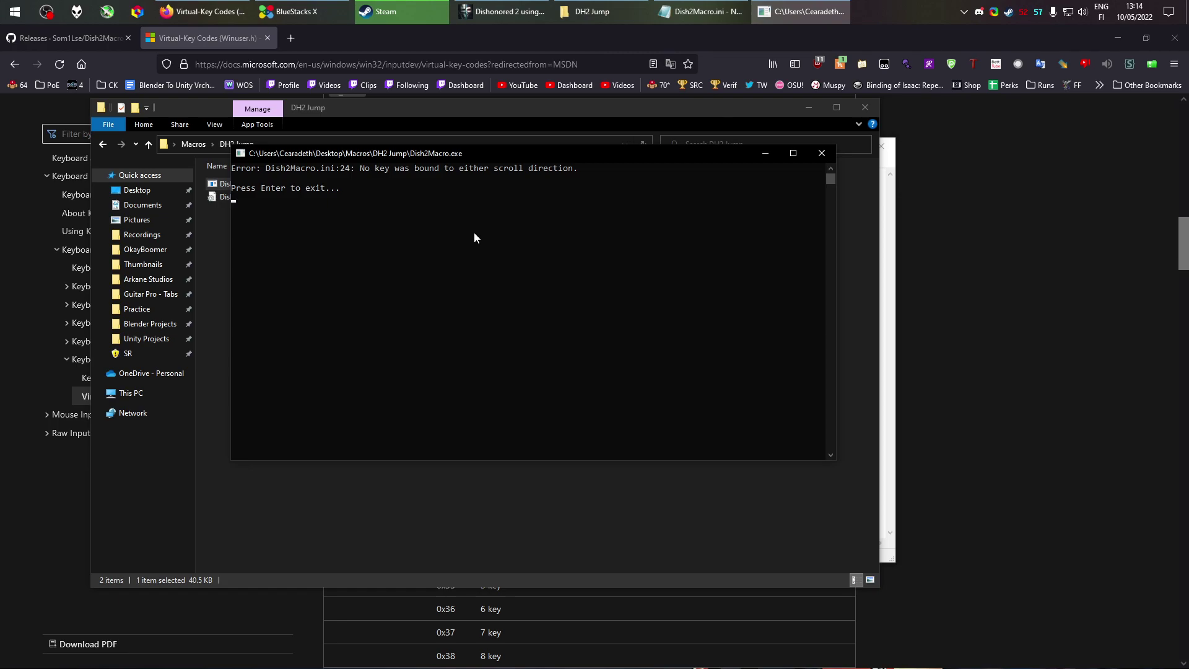
# - Remove the semicolon from the start of the DownBind=0x20 Spacebar line in Dish2Macro.ini and save the file
pyautogui.click(885, 172)
pyautogui.press('Left')
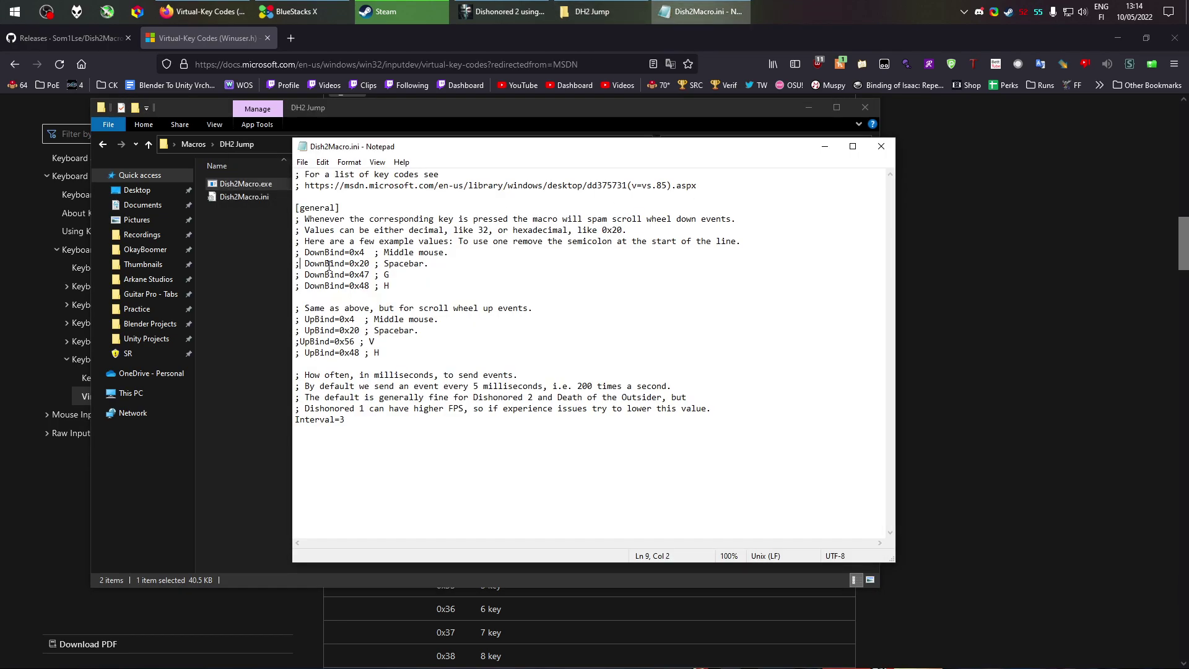
pyautogui.press('BackSpace')
pyautogui.hotkey('ctrl', 's')
# - Run Dish2Macro.exe again with the Spacebar bind active, closing the extra Notepad window and the macro's console
pyautogui.click(595, 13)
pyautogui.doubleClick(315, 198)
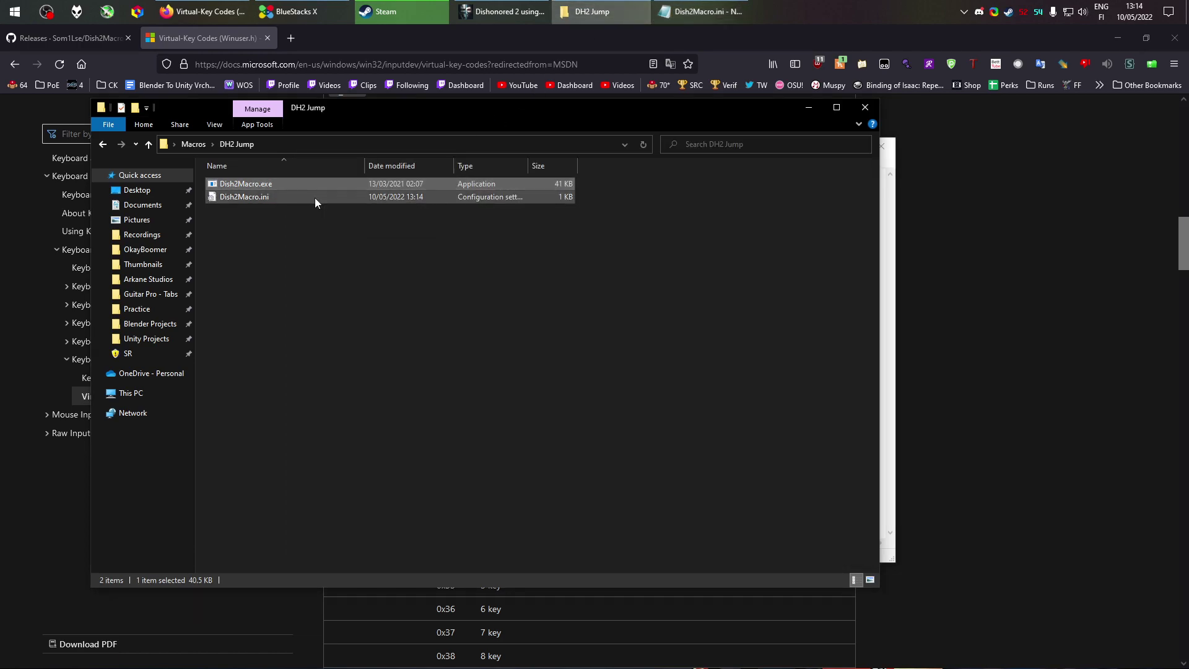
pyautogui.doubleClick(319, 184)
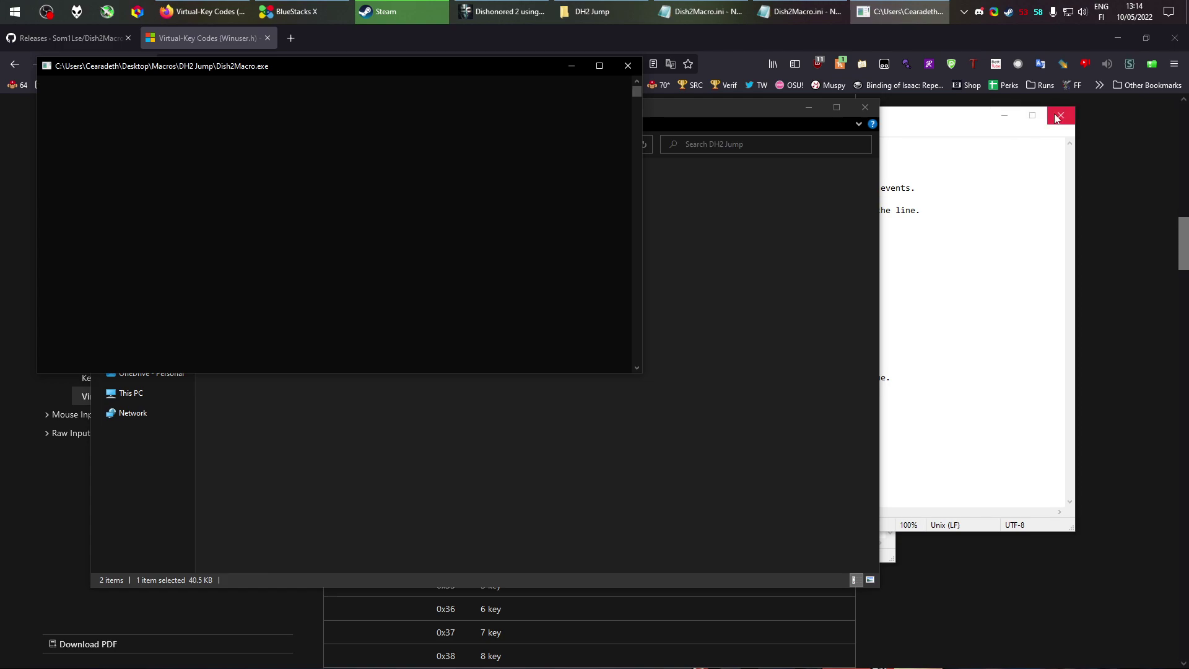
pyautogui.click(1060, 115)
pyautogui.moveTo(465, 73); pyautogui.dragTo(666, 227)
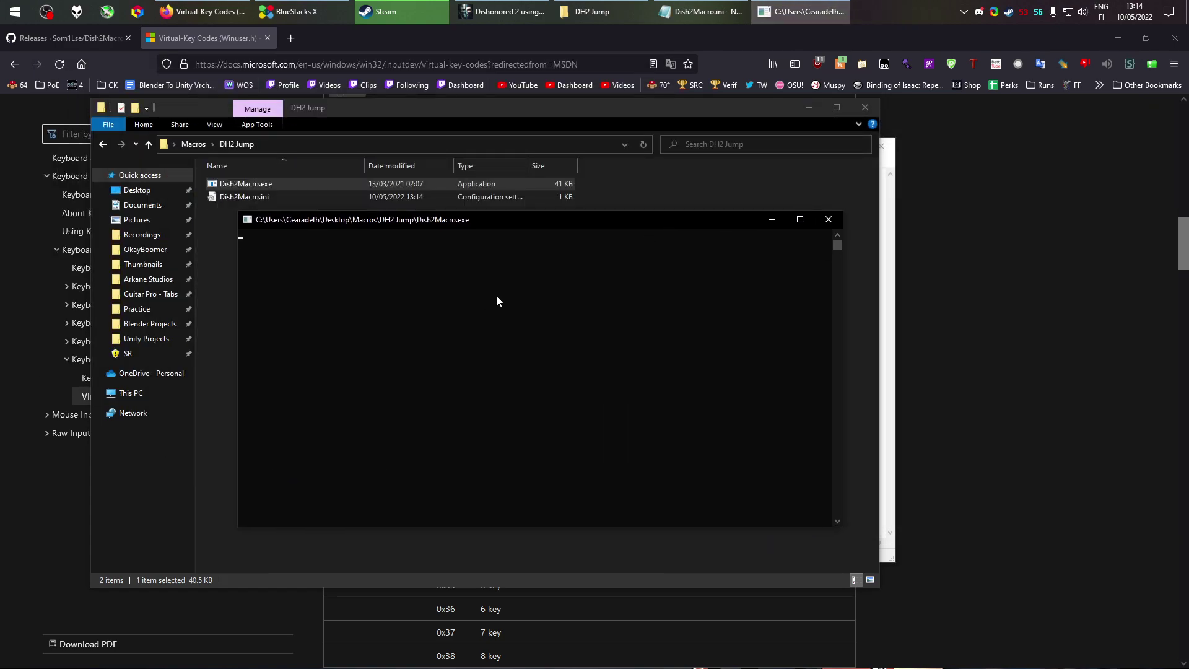
pyautogui.click(828, 219)
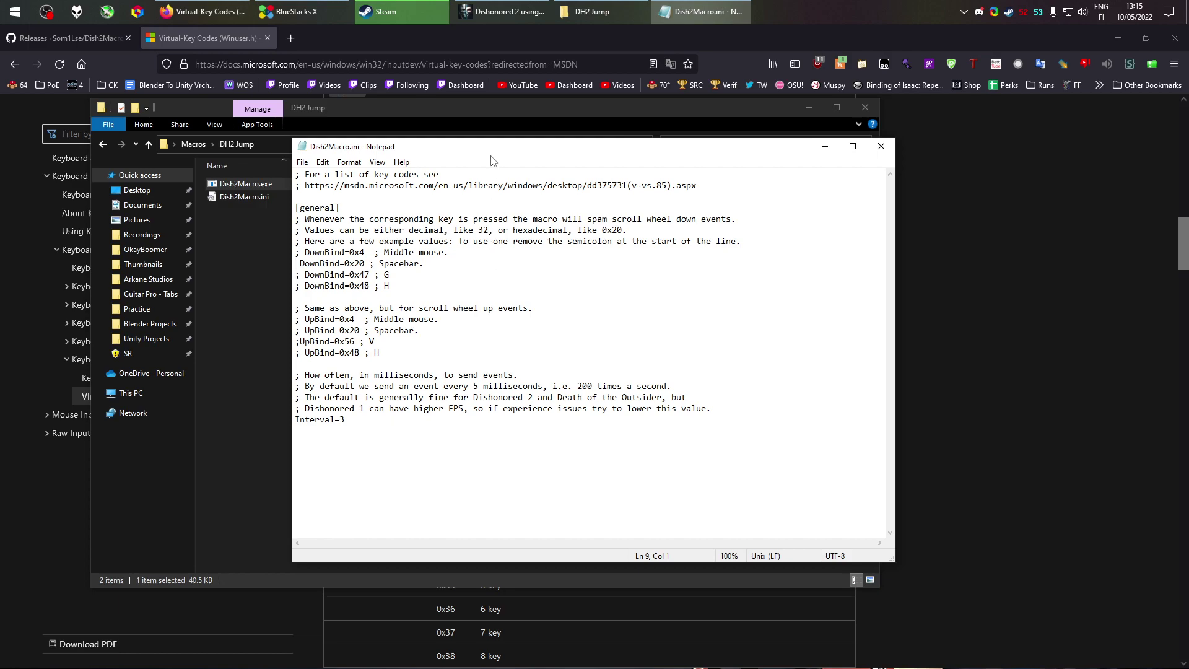
# - Make the UpBind=0x56 line in Dish2Macro.ini start with a semicolon and a space, save the file and close it
pyautogui.moveTo(507, 148); pyautogui.dragTo(713, 147)
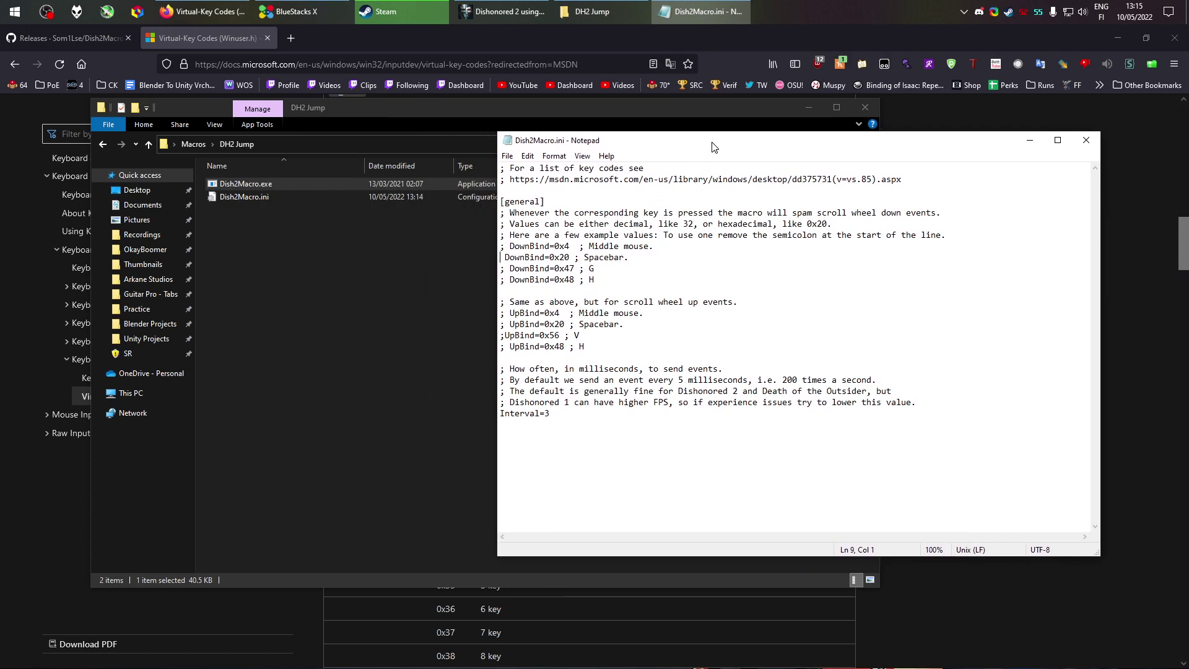
pyautogui.click(507, 336)
pyautogui.press('BackSpace')
pyautogui.press('BackSpace')
pyautogui.write(';')
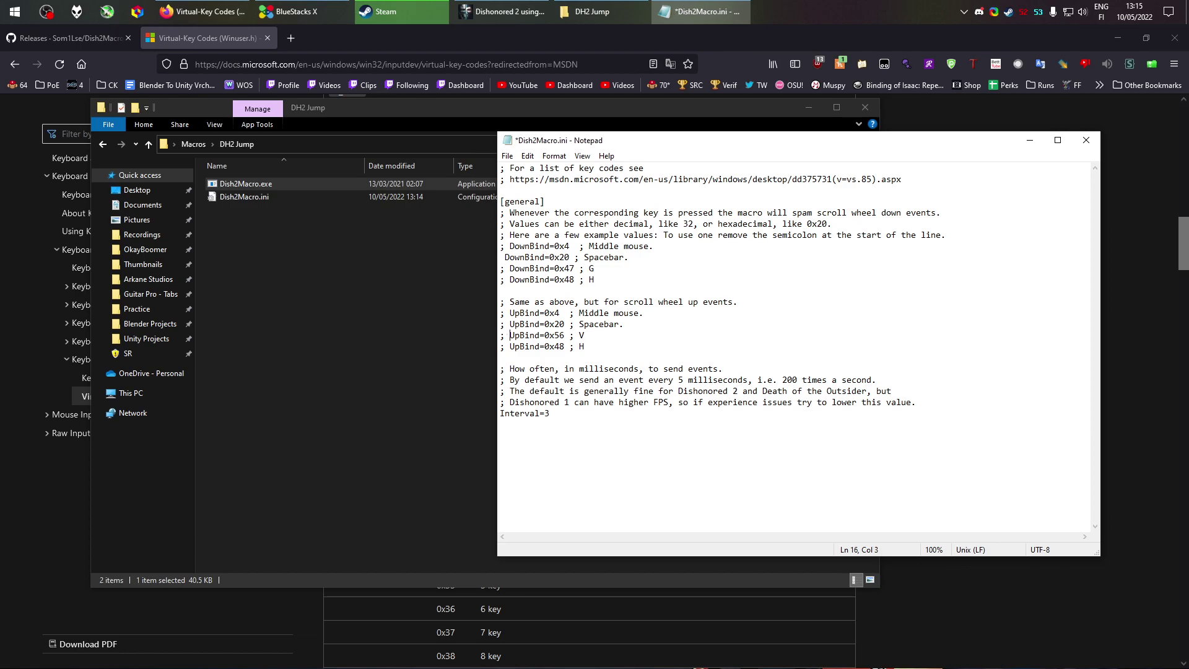
pyautogui.hotkey('ctrl', 's')
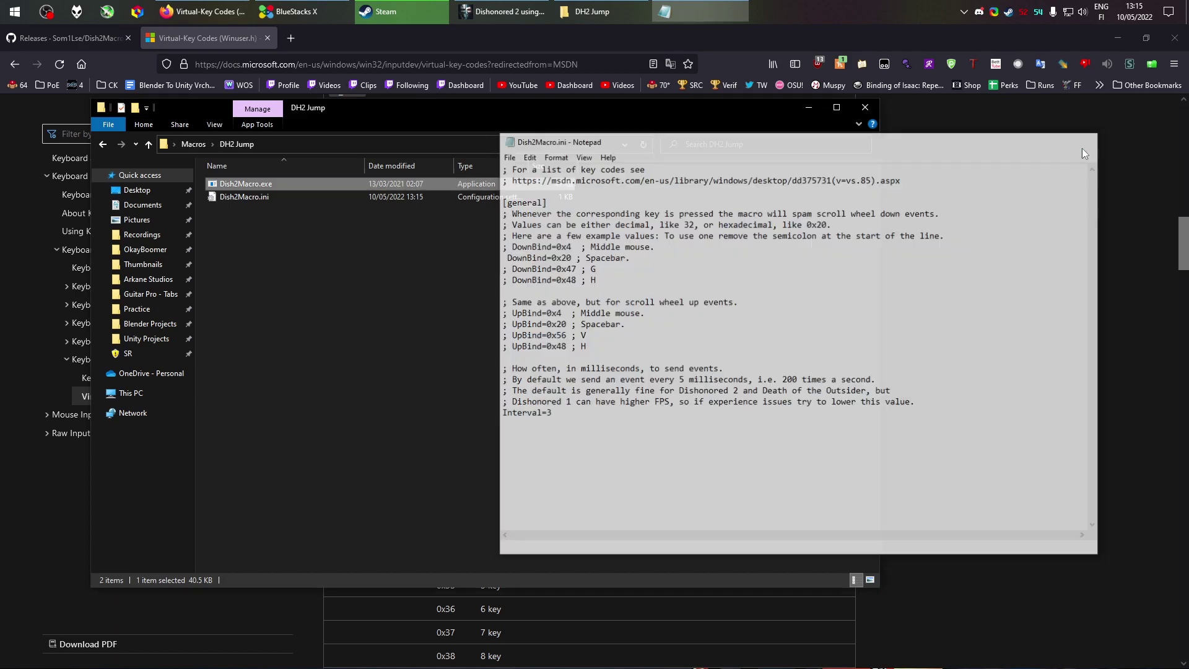
pyautogui.click(1084, 141)
# - Create a new folder named "F macro" inside the DH2 Jump folder
pyautogui.rightClick(459, 221)
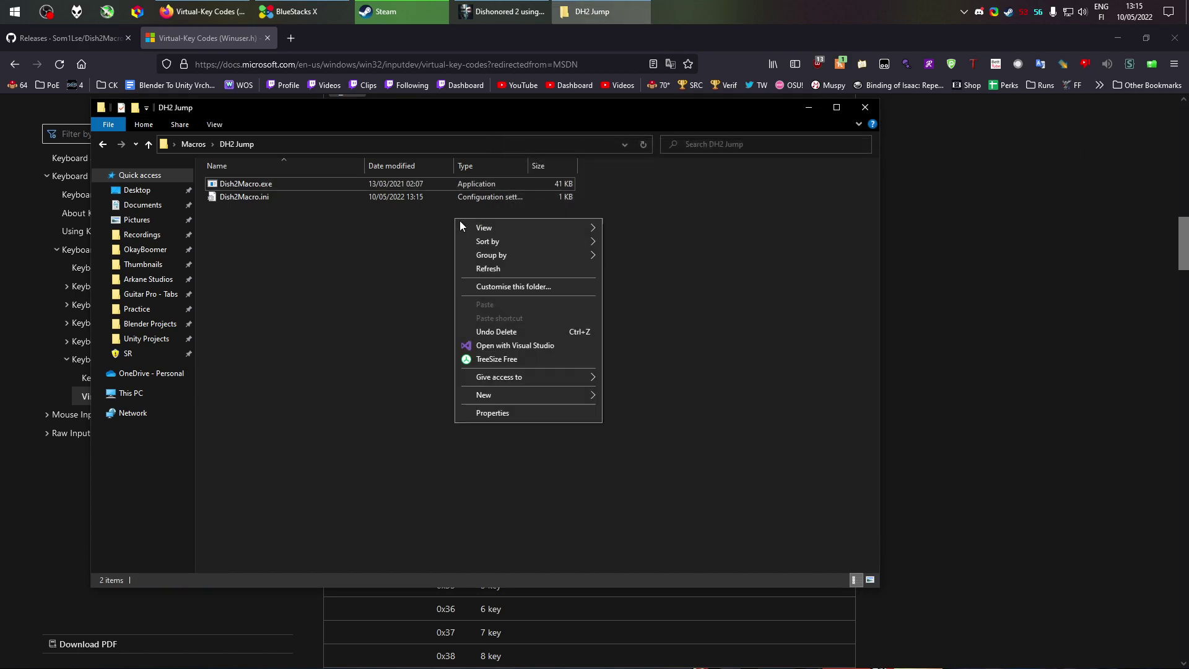
pyautogui.moveTo(547, 396)
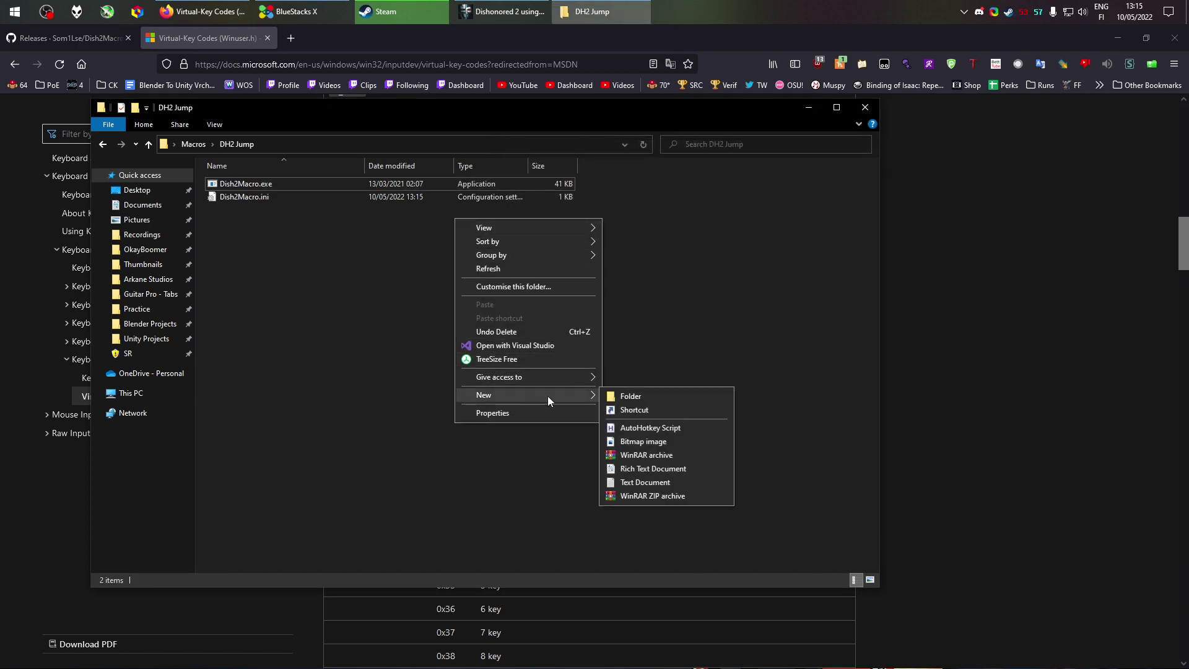
pyautogui.click(628, 399)
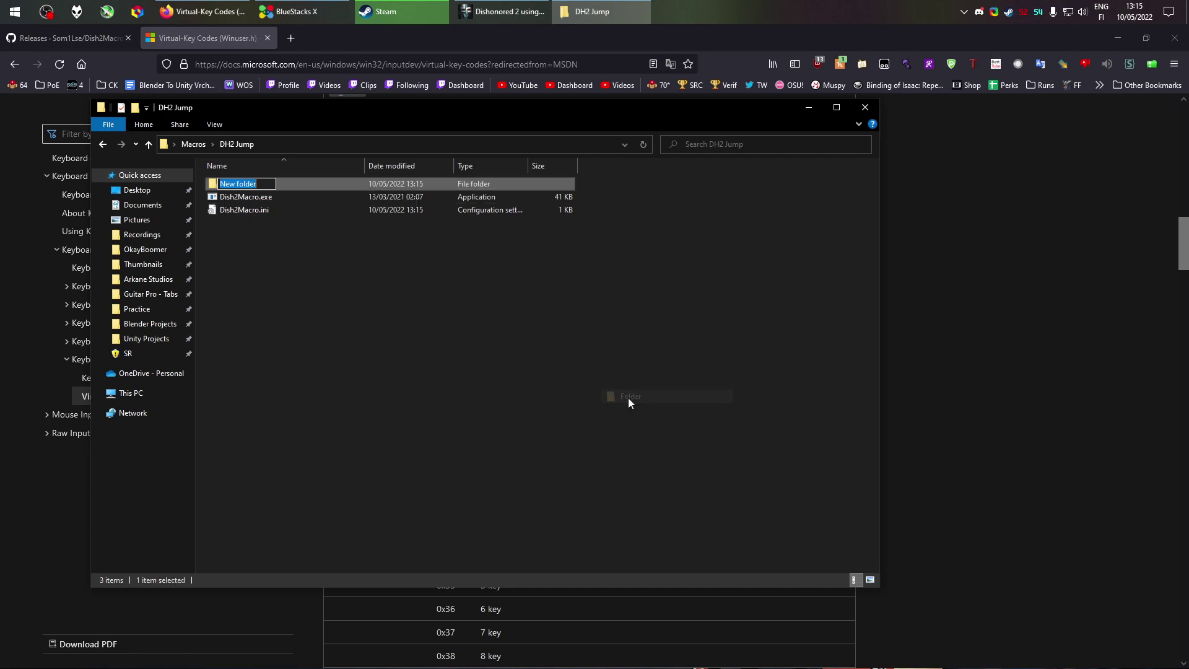
pyautogui.write('F macro')
pyautogui.press('Return')
# - Copy Dish2Macro.exe and Dish2Macro.ini from the DH2 Jump folder into the F macro folder
pyautogui.moveTo(255, 243); pyautogui.dragTo(259, 200)
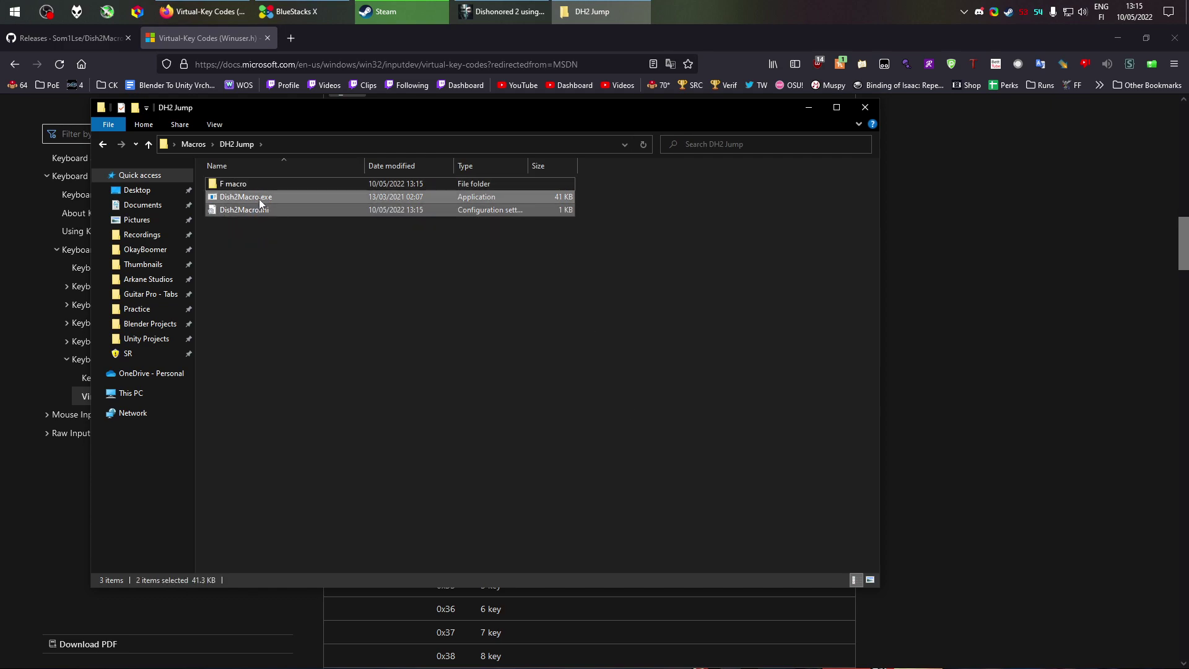
pyautogui.rightClick(259, 200)
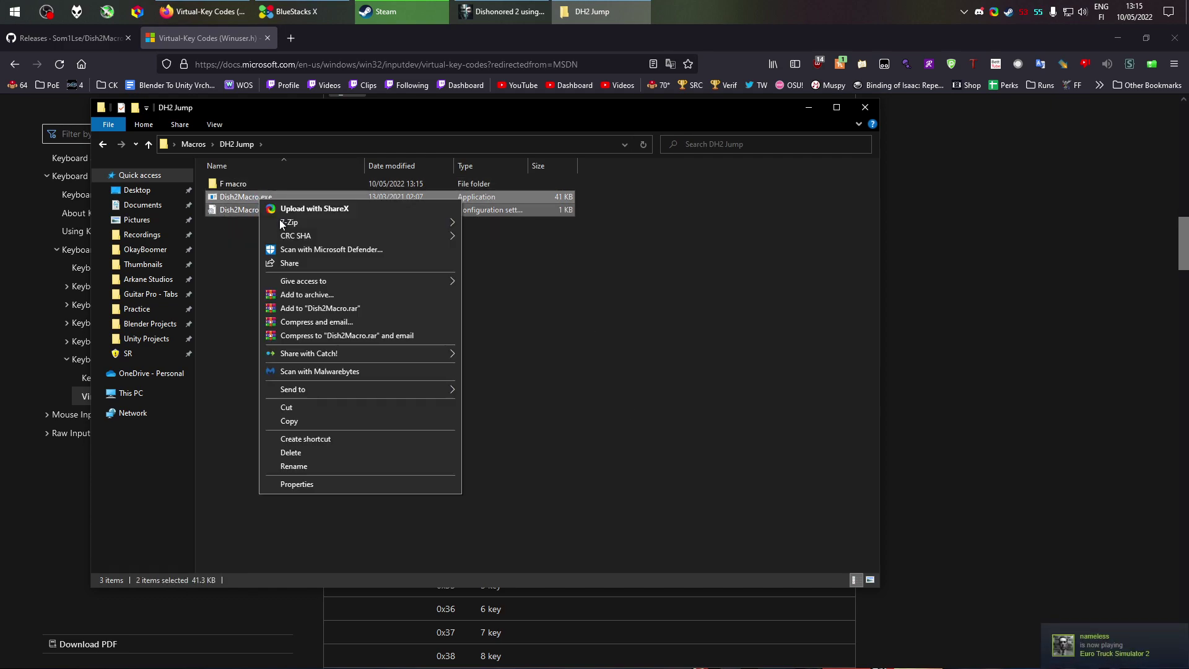
pyautogui.click(302, 421)
pyautogui.doubleClick(248, 183)
pyautogui.rightClick(311, 223)
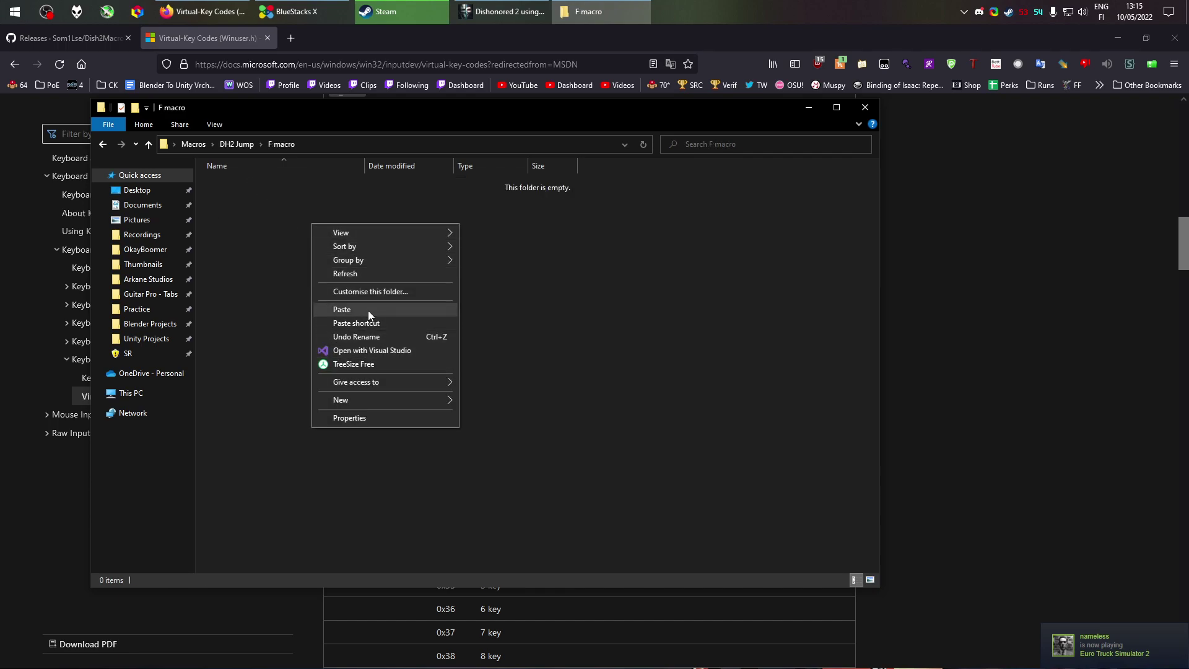
pyautogui.click(368, 310)
# - Open the F macro folder's Dish2Macro.ini and comment out the DownBind=0x20 Spacebar line with a semicolon
pyautogui.click(294, 213)
pyautogui.doubleClick(293, 199)
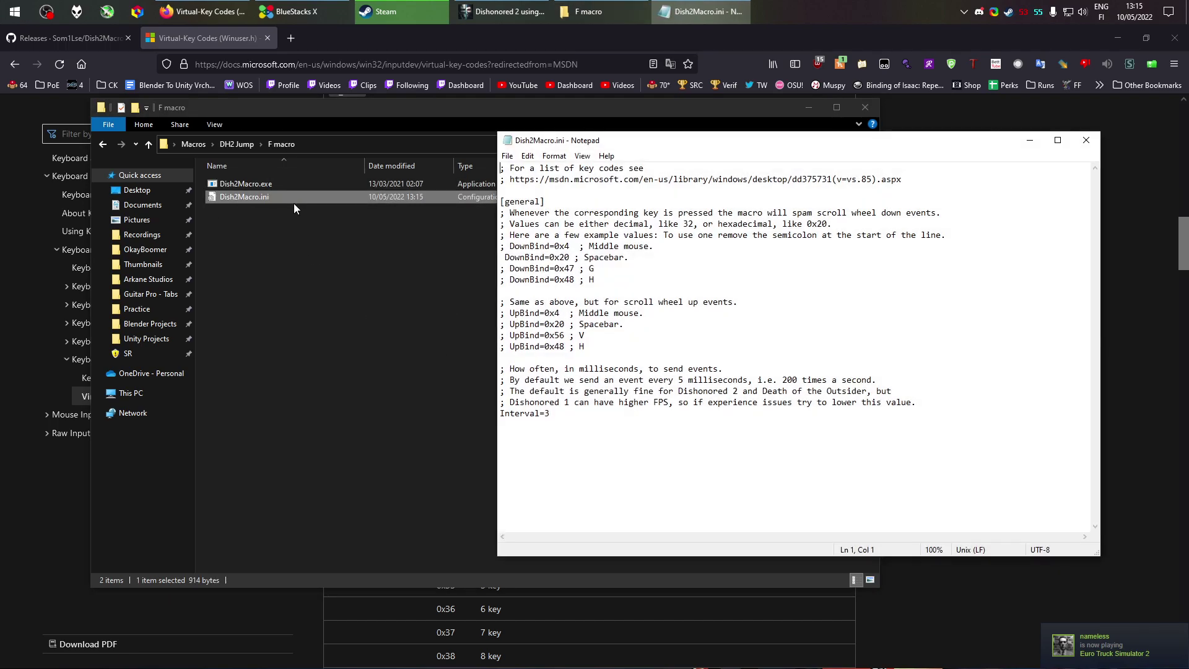
pyautogui.click(490, 253)
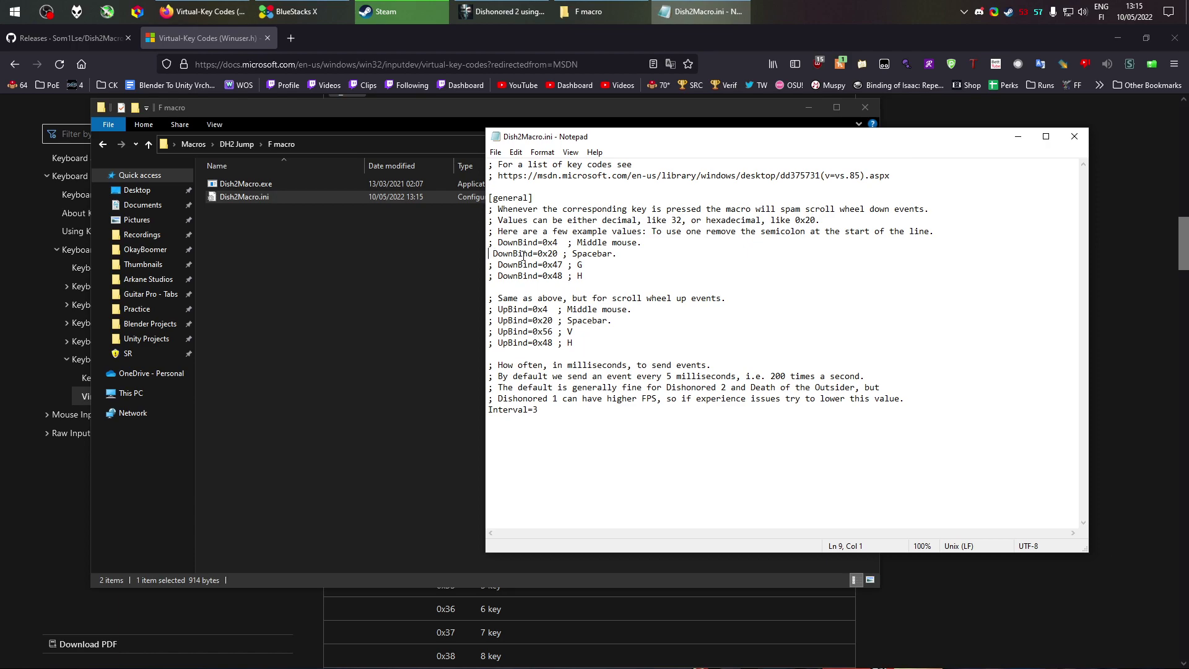
pyautogui.write(';')
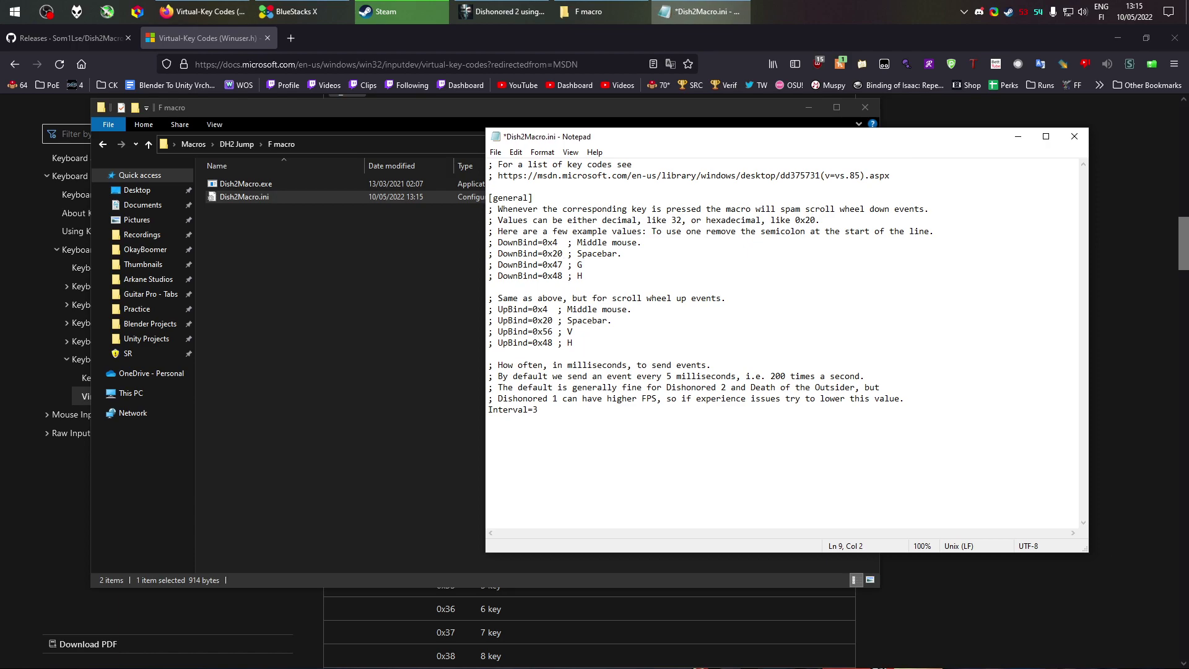
# - Remove the semicolon from the start of the UpBind=0x4 Middle mouse line, save the file and close it
pyautogui.click(494, 309)
pyautogui.press('BackSpace')
pyautogui.hotkey('ctrl', 's')
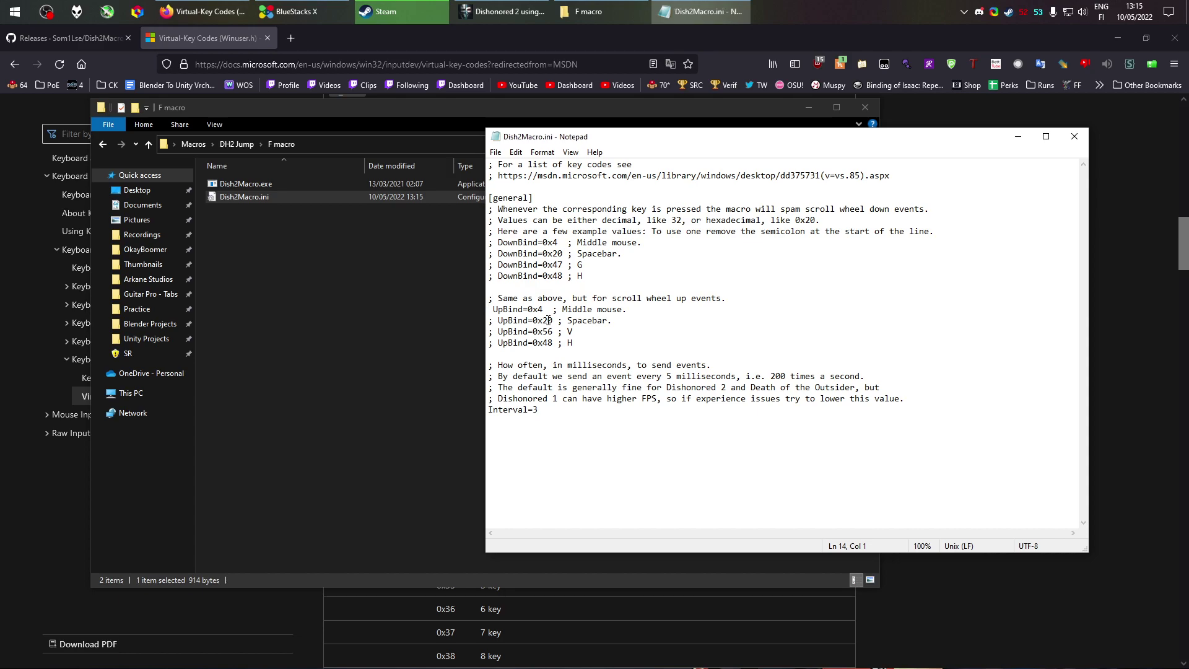
pyautogui.click(1075, 137)
# - Run Dish2Macro.exe from both the F macro and DH2 Jump folders, arranging their console windows side by side
pyautogui.doubleClick(295, 182)
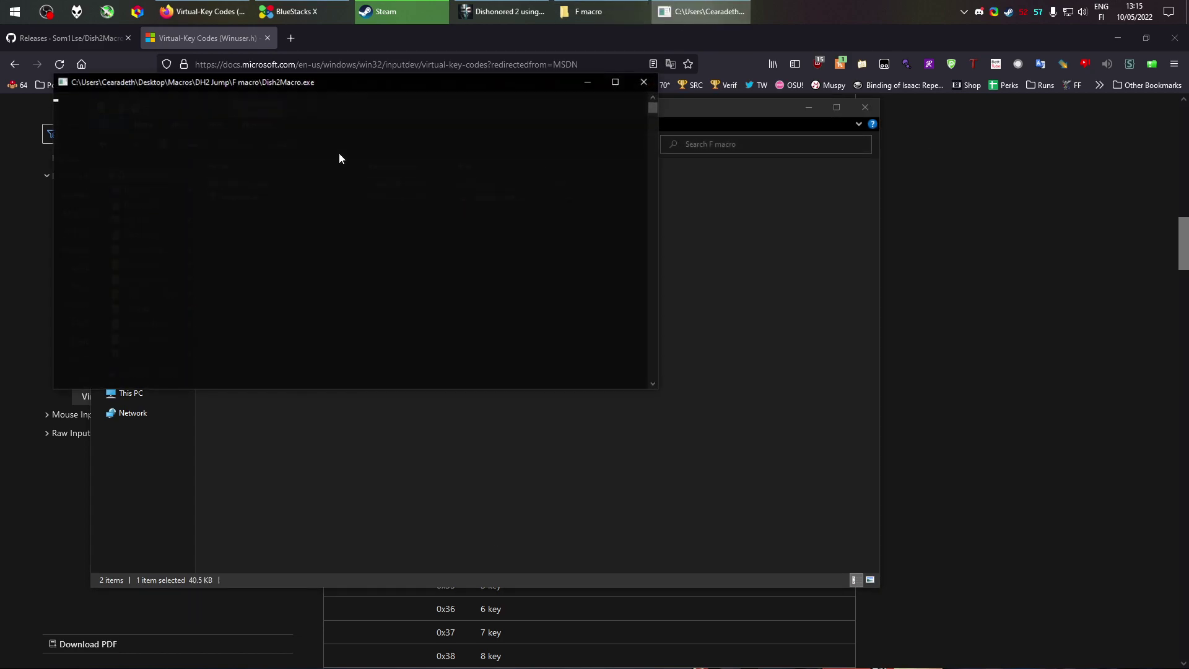
pyautogui.moveTo(387, 82); pyautogui.dragTo(811, 130)
pyautogui.click(236, 144)
pyautogui.click(280, 202)
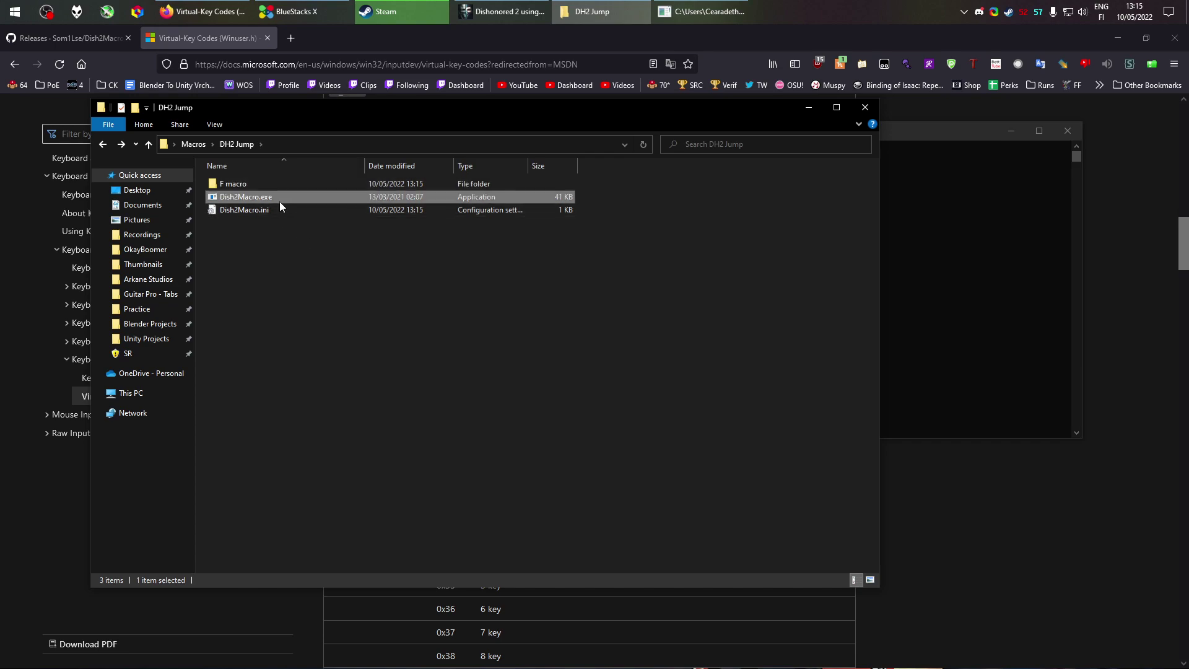
pyautogui.doubleClick(279, 198)
pyautogui.moveTo(945, 132); pyautogui.dragTo(938, 130)
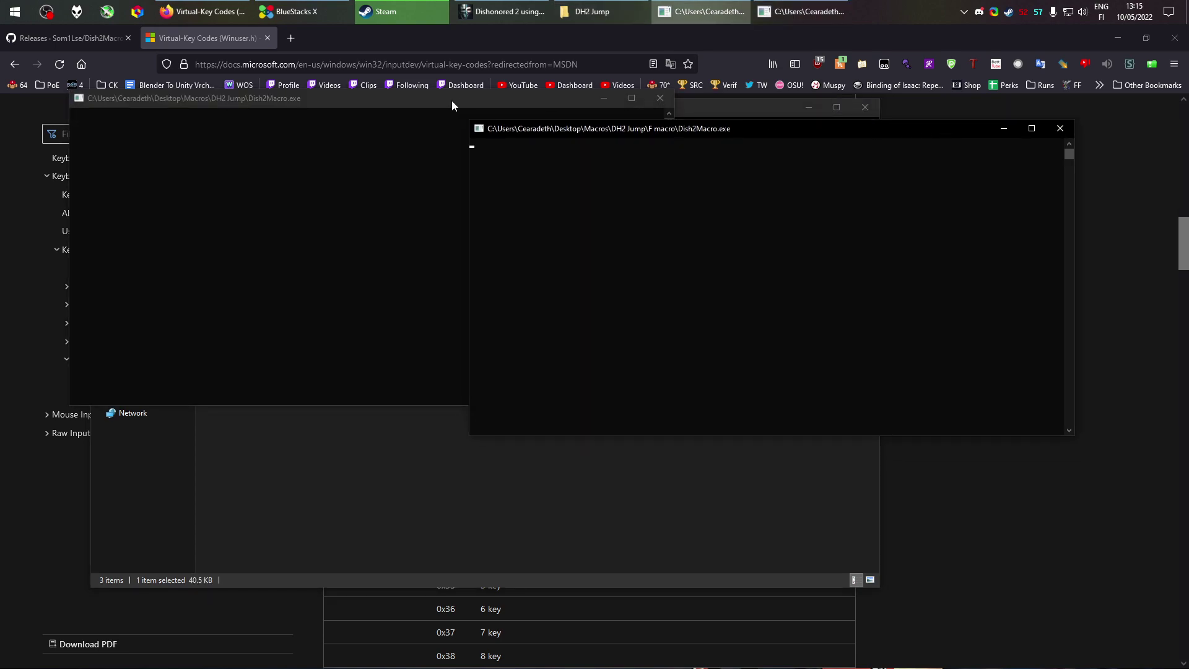
pyautogui.moveTo(451, 100); pyautogui.dragTo(431, 101)
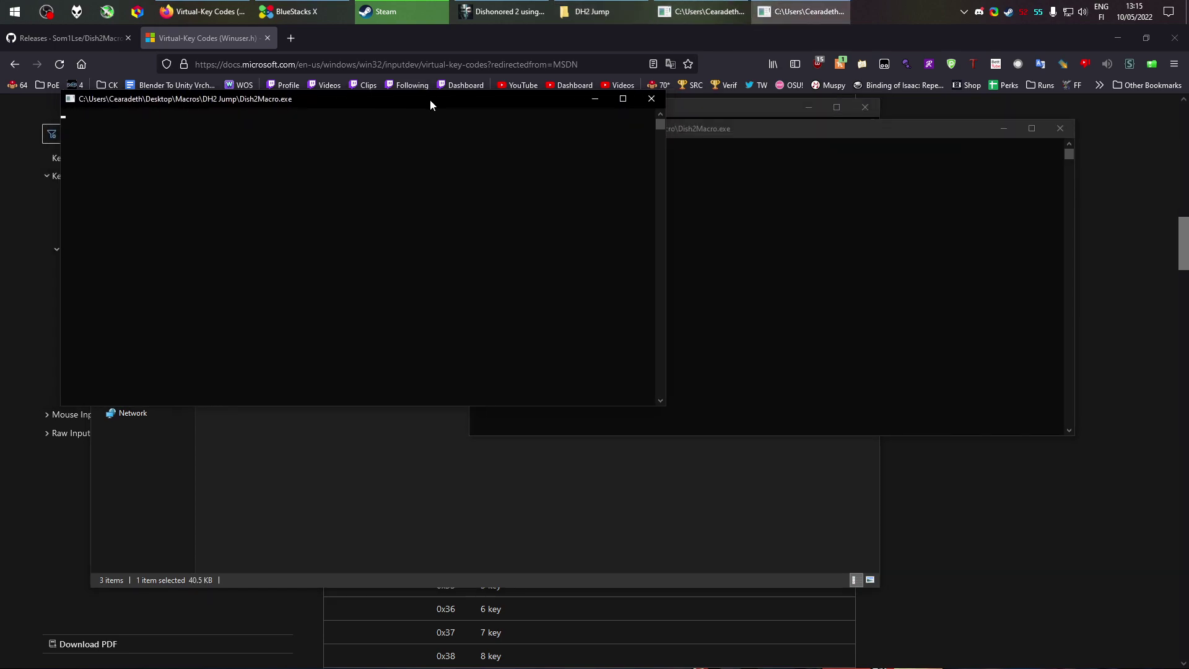
pyautogui.moveTo(758, 140); pyautogui.dragTo(758, 127)
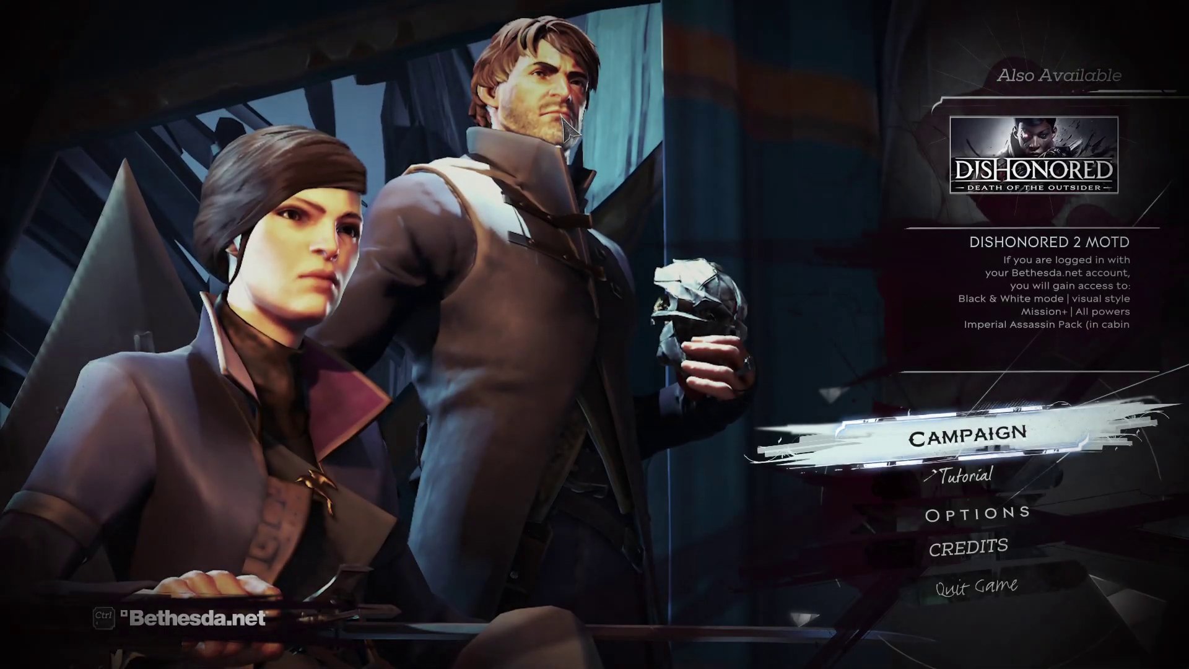
# - Switch to Dishonored 2 and view the keyboard mapping in its control options
pyautogui.click(978, 513)
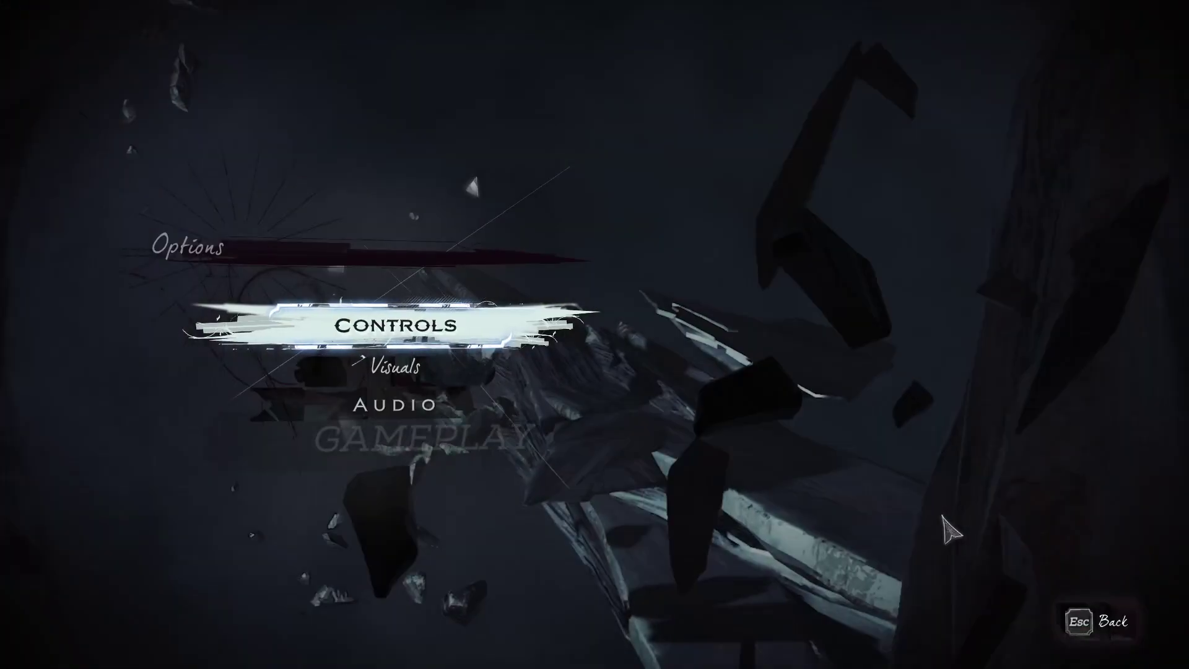
pyautogui.click(477, 343)
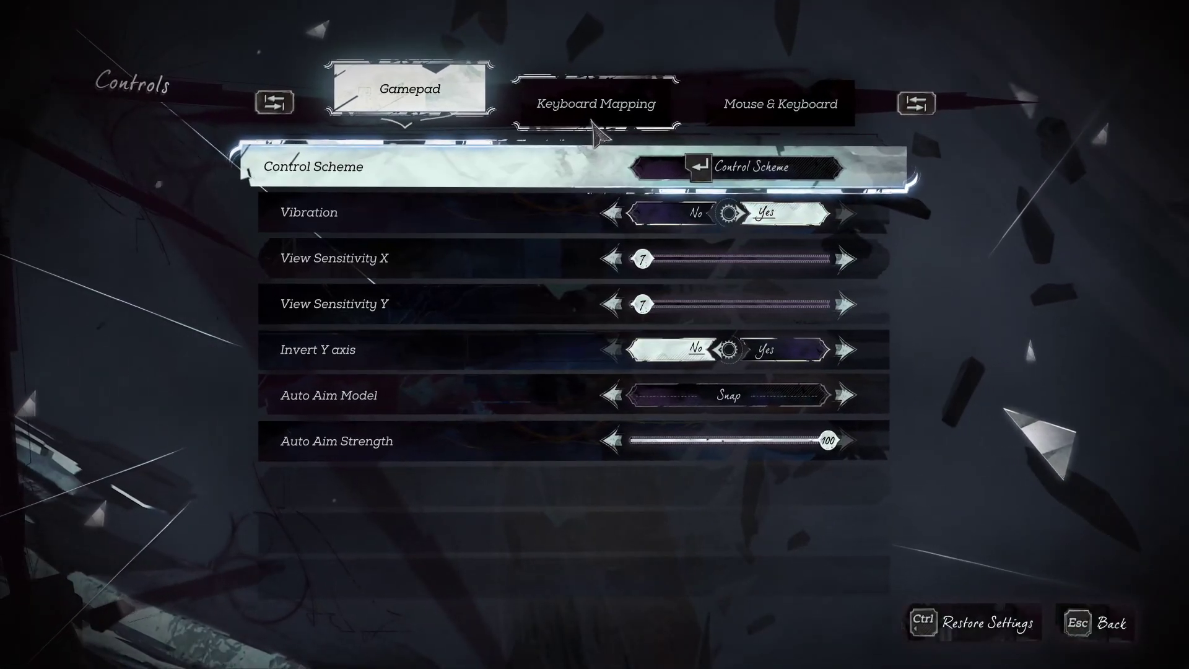
pyautogui.click(593, 117)
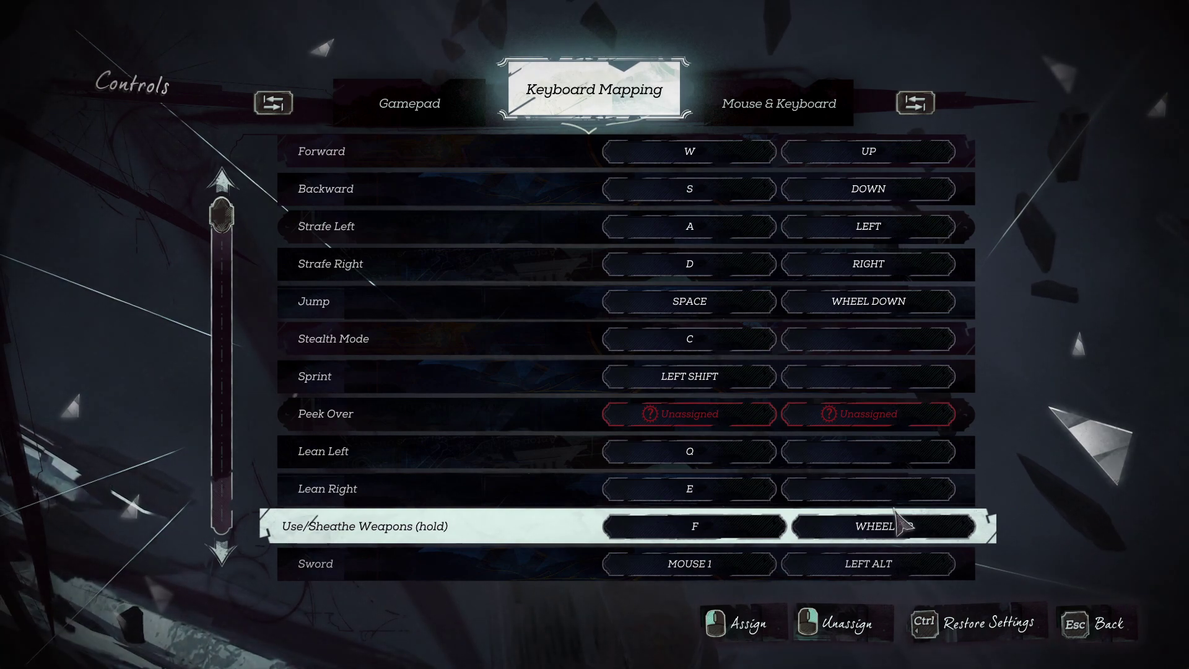
# - Switch to File Explorer and open Dish2Macro.cfg from the Macro Jump V folder to examine its key code and scroll direction
pyautogui.hotkey('alt', 'Tab')
pyautogui.click(771, 458)
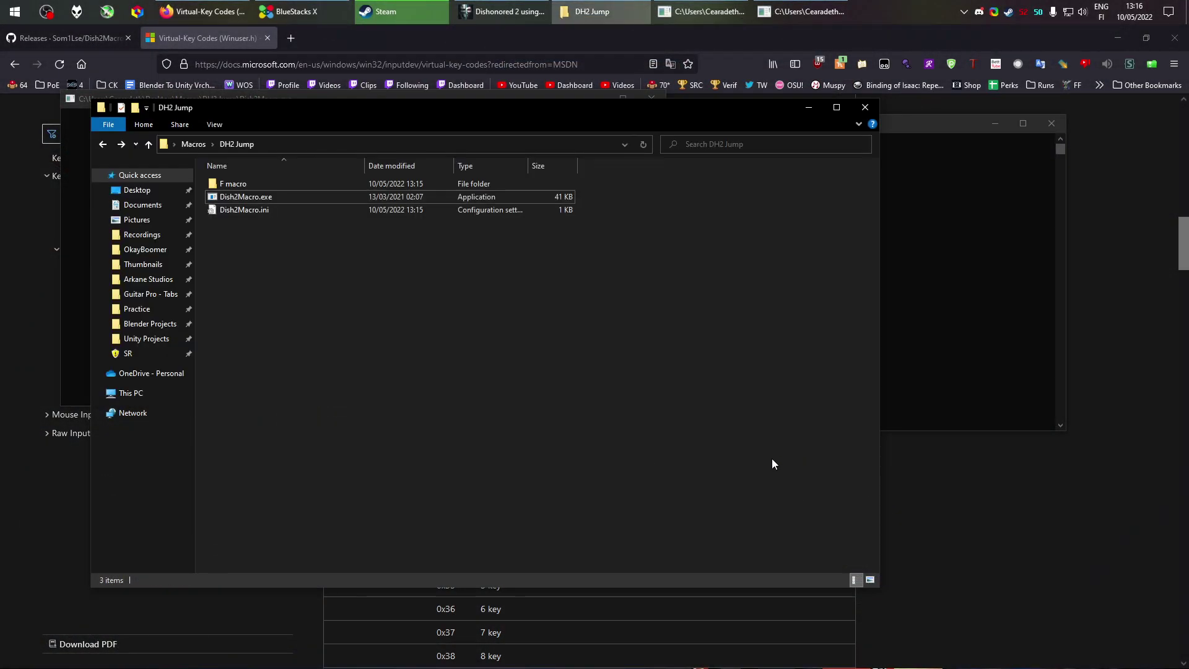
pyautogui.hotkey('alt', 'Up')
pyautogui.doubleClick(347, 250)
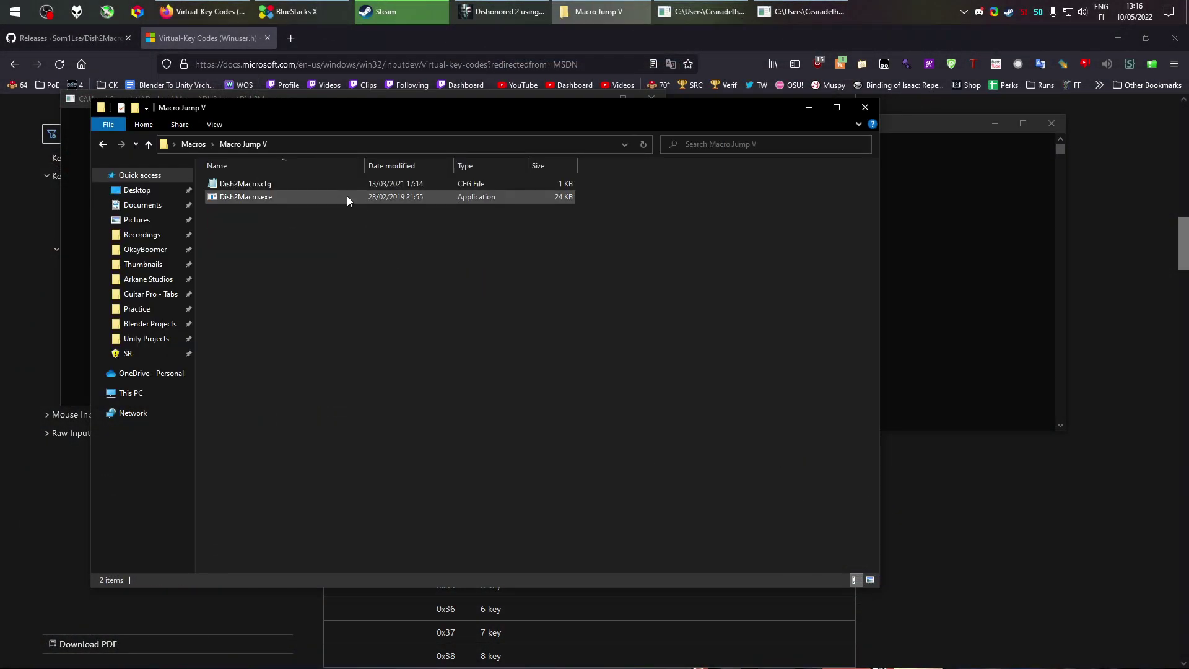
pyautogui.doubleClick(356, 186)
pyautogui.moveTo(674, 149); pyautogui.dragTo(552, 148)
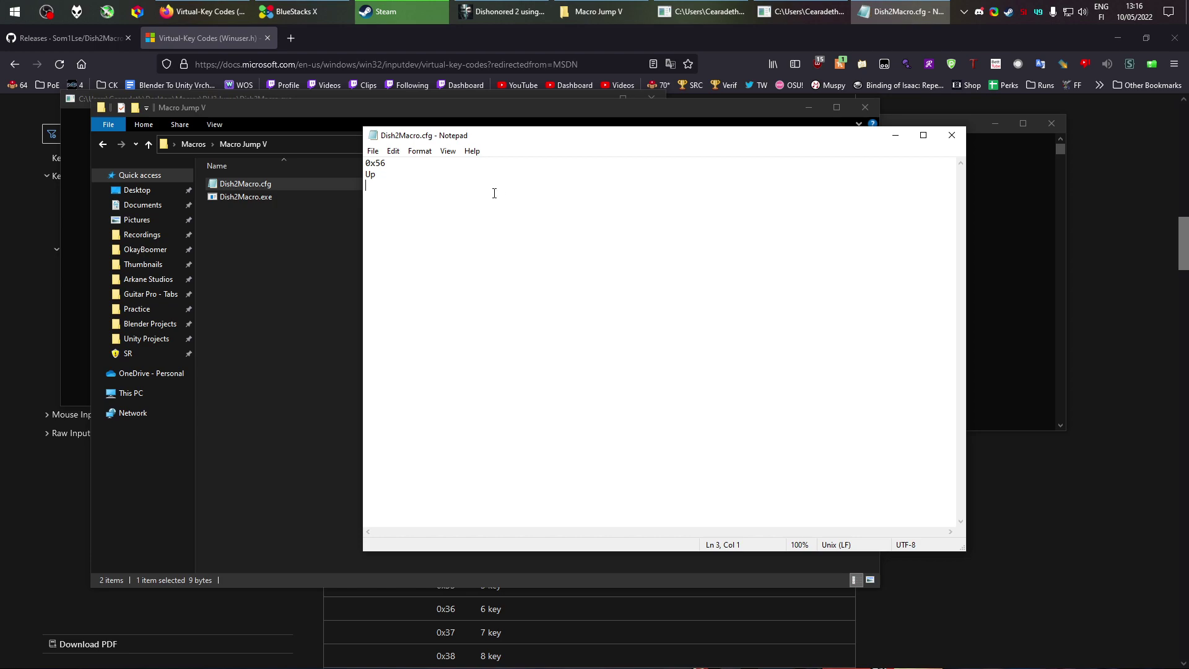
pyautogui.hotkey('ctrl', 'a')
pyautogui.click(482, 243)
# - Close the running F macro and DH2 Jump Dish2Macro.exe console windows
pyautogui.click(698, 11)
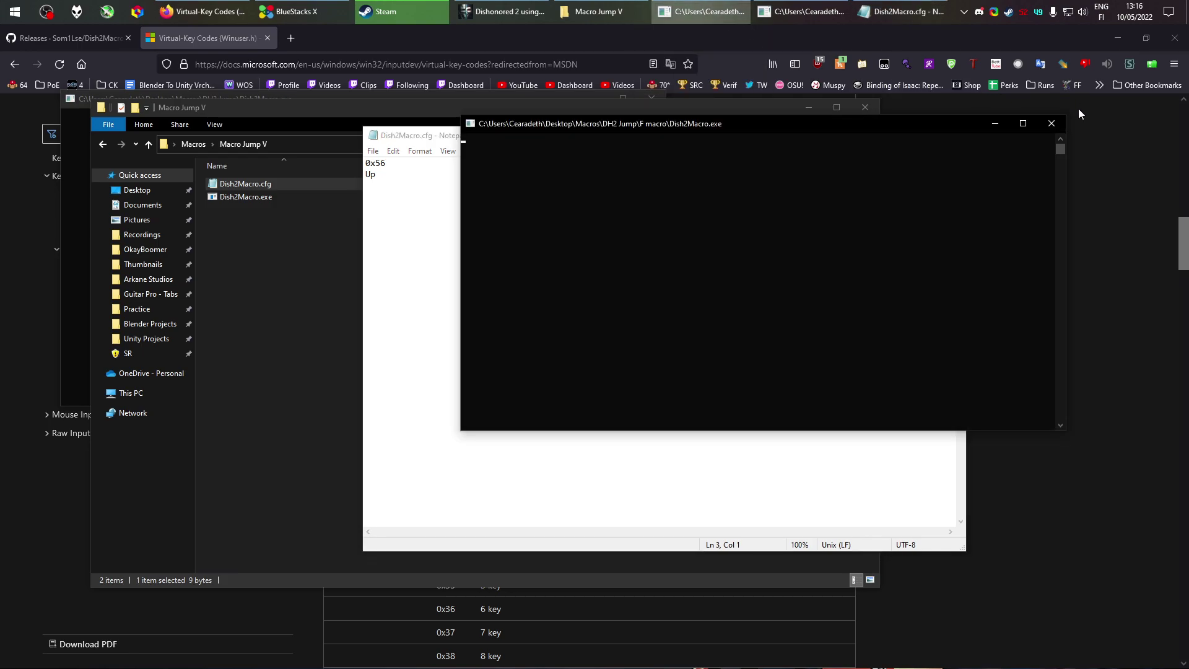
pyautogui.click(1058, 123)
pyautogui.moveTo(750, 20)
pyautogui.click(755, 72)
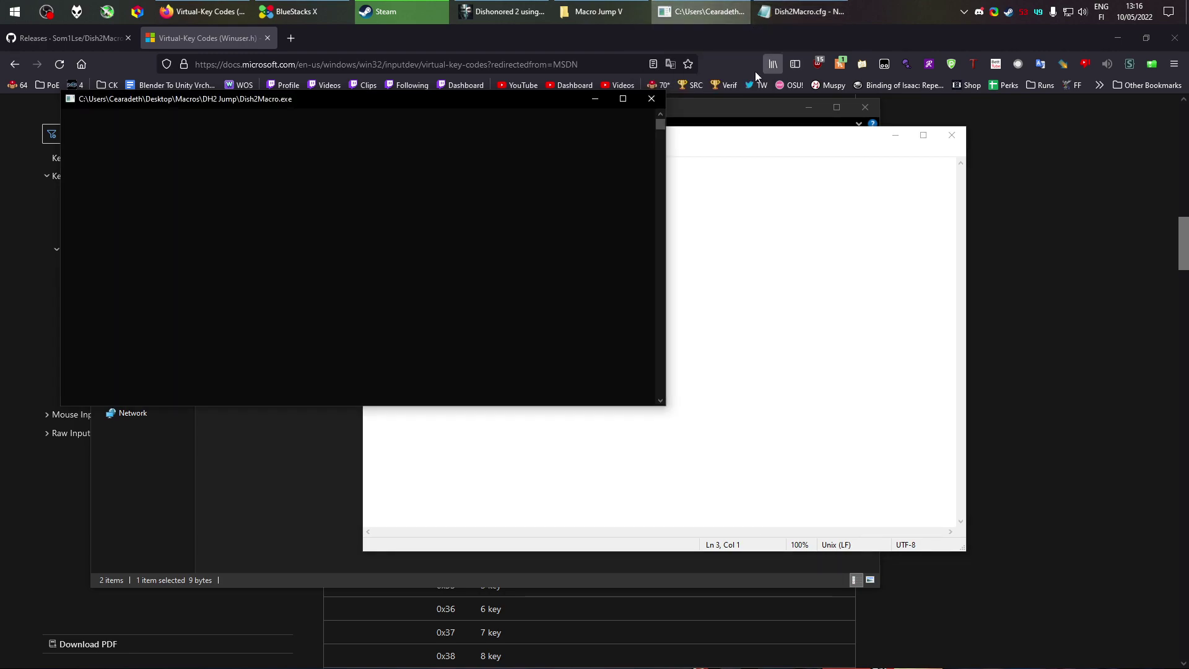
pyautogui.click(651, 99)
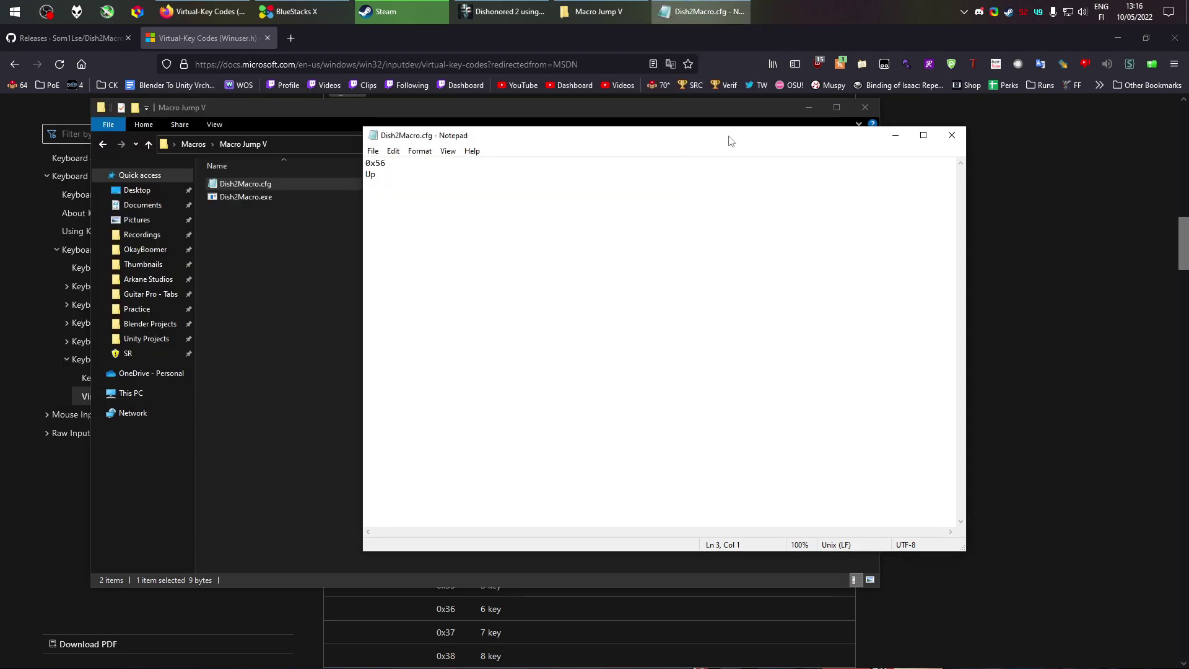